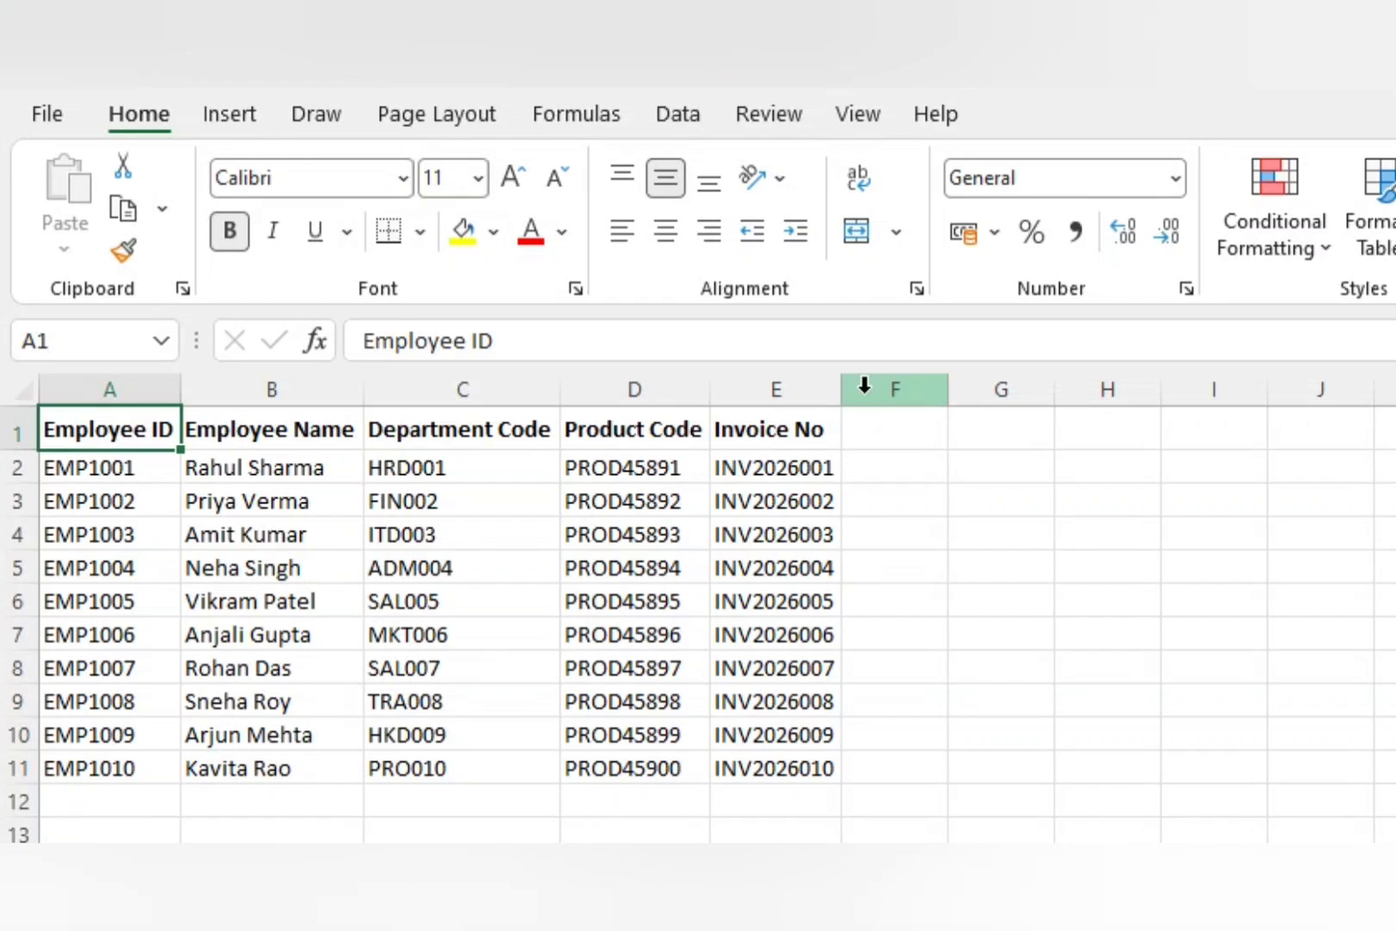
- Look over the first data row's entries from the Employee ID column across to Invoice No
key(Down)
key(Right)
key(Right)
key(Right)
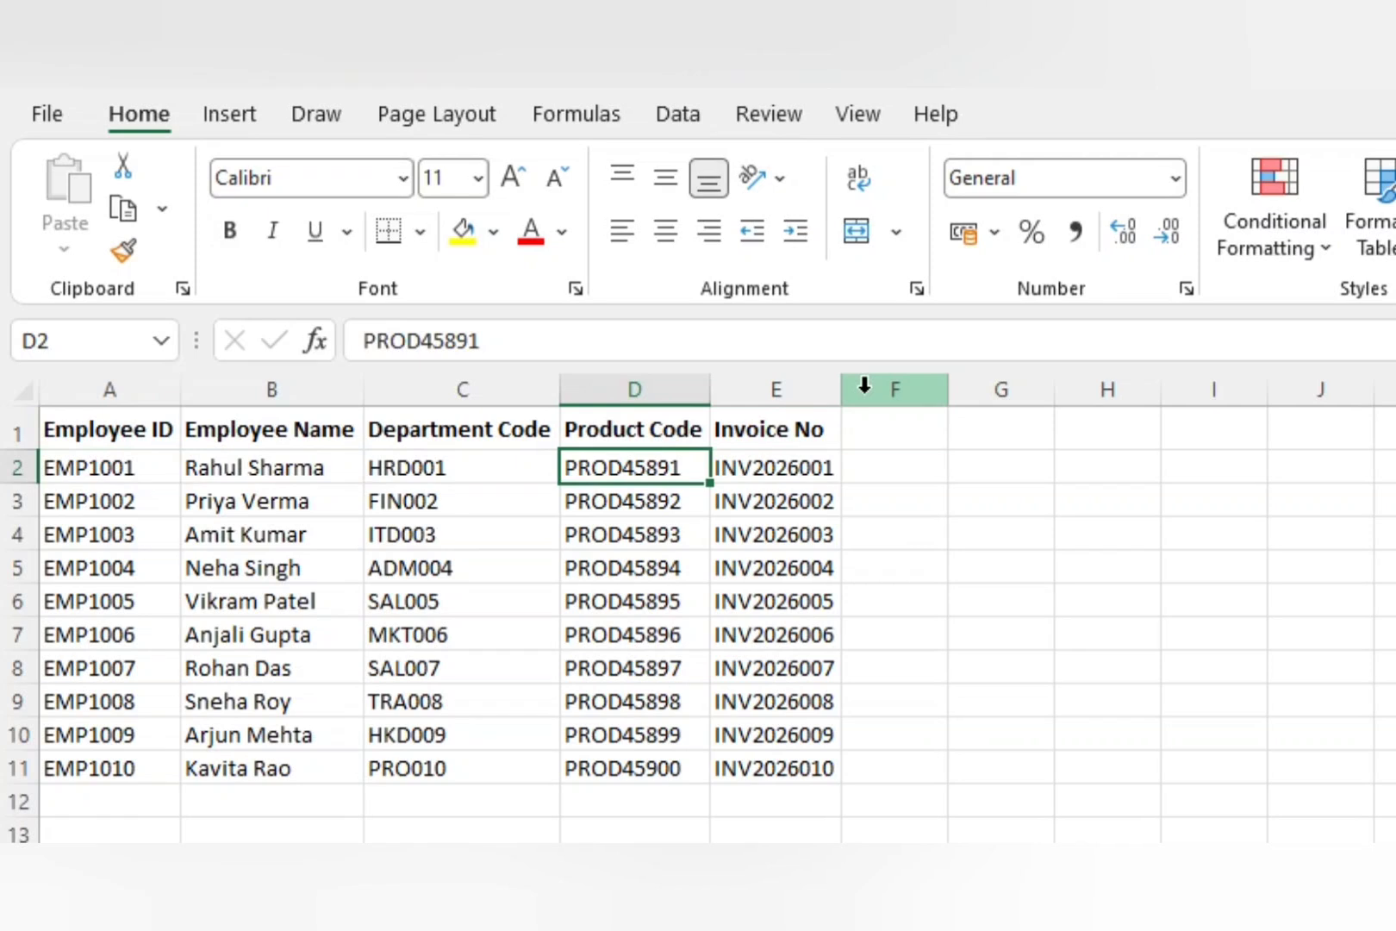
key(Right)
key(Left)
key(Left)
key(Left)
key(Left)
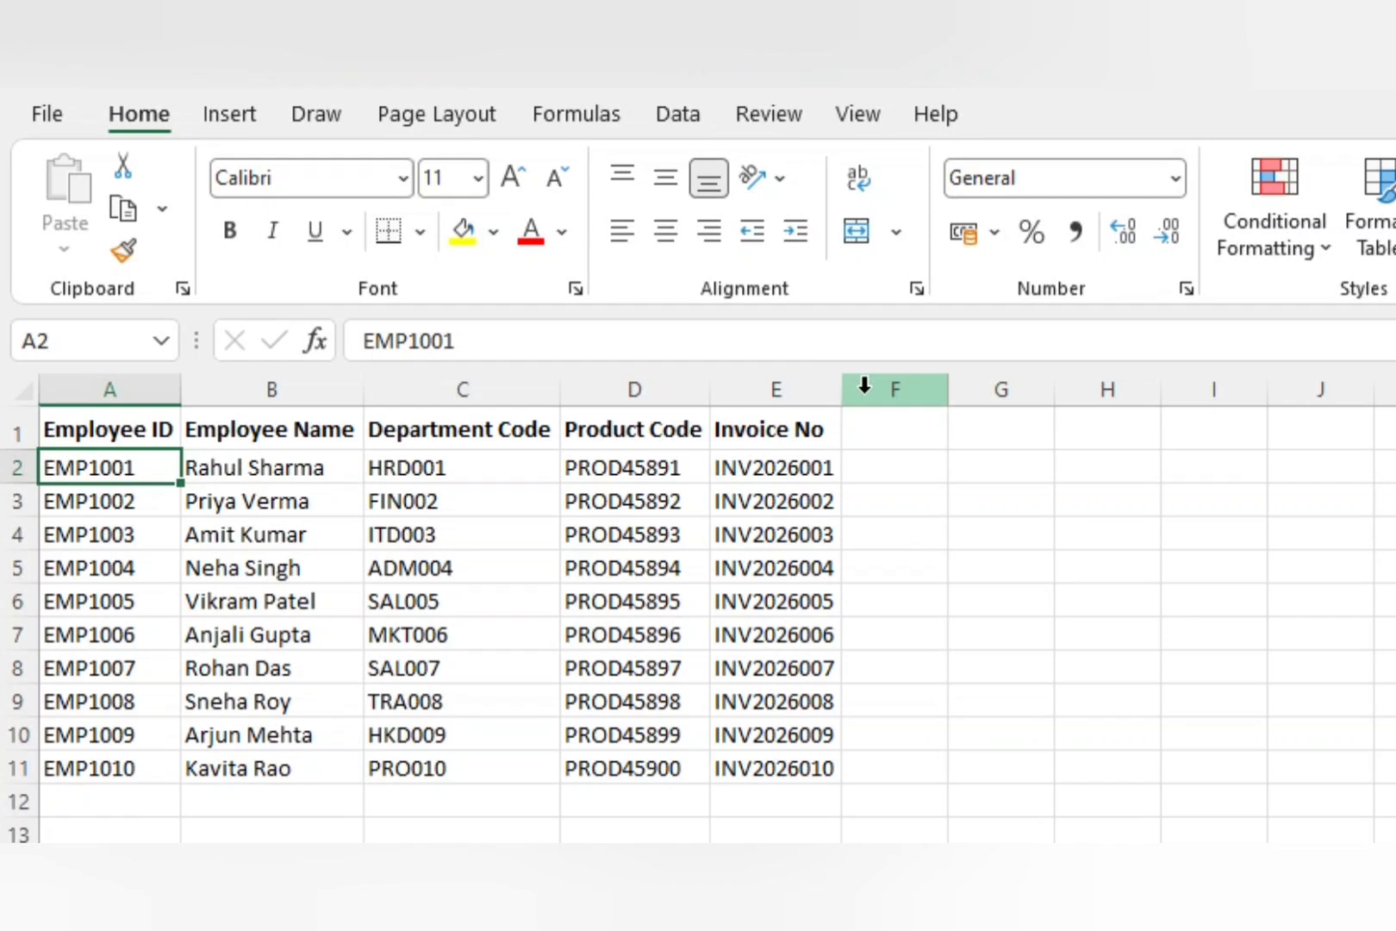
key(Up)
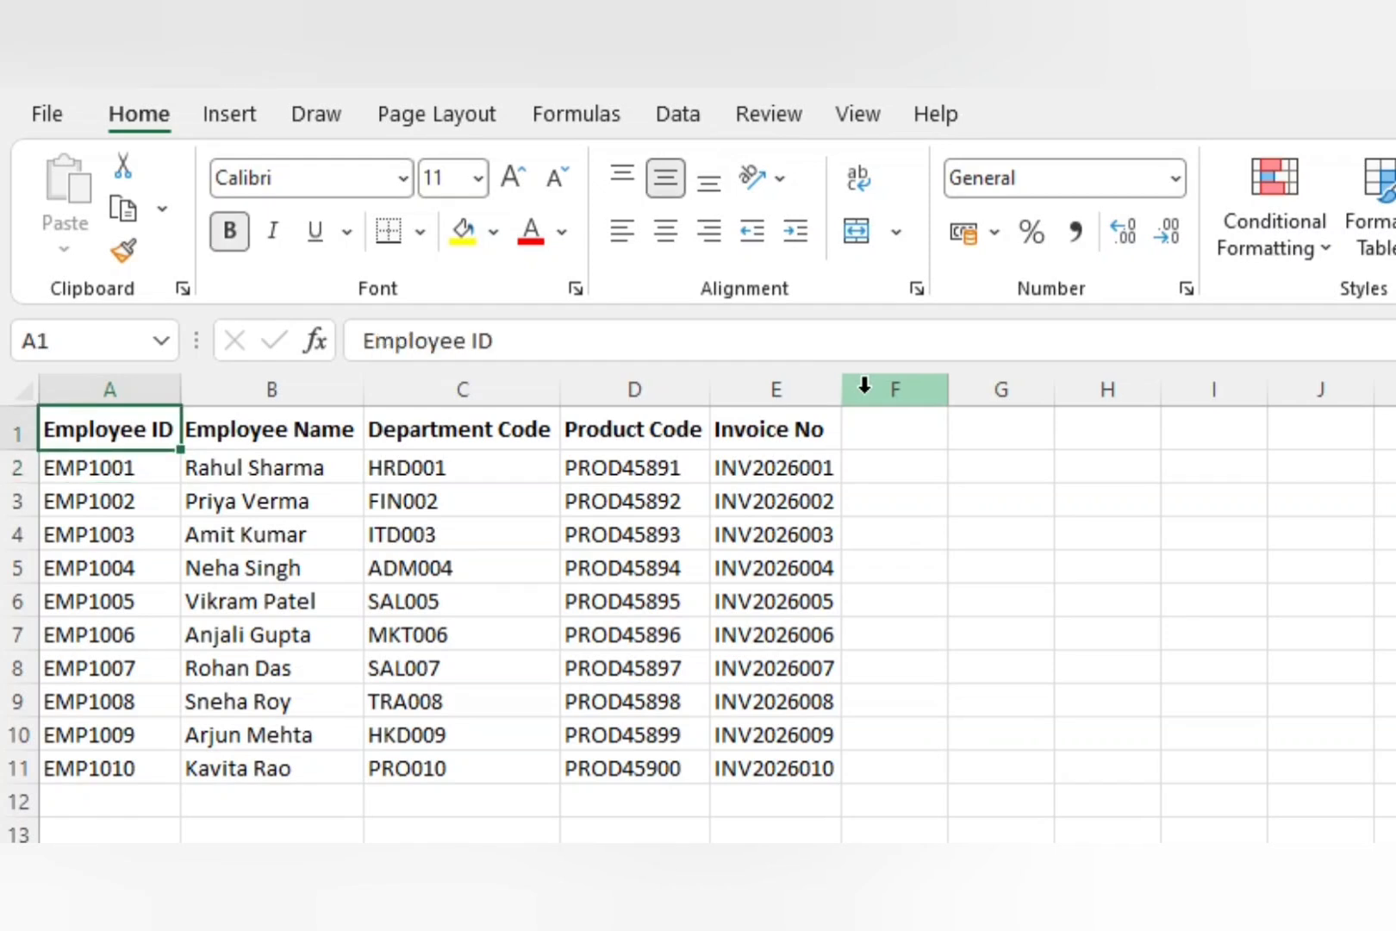
- Insert a new column before Employee ID and give it the header "Emp Code" in A1
key(ctrl+space)
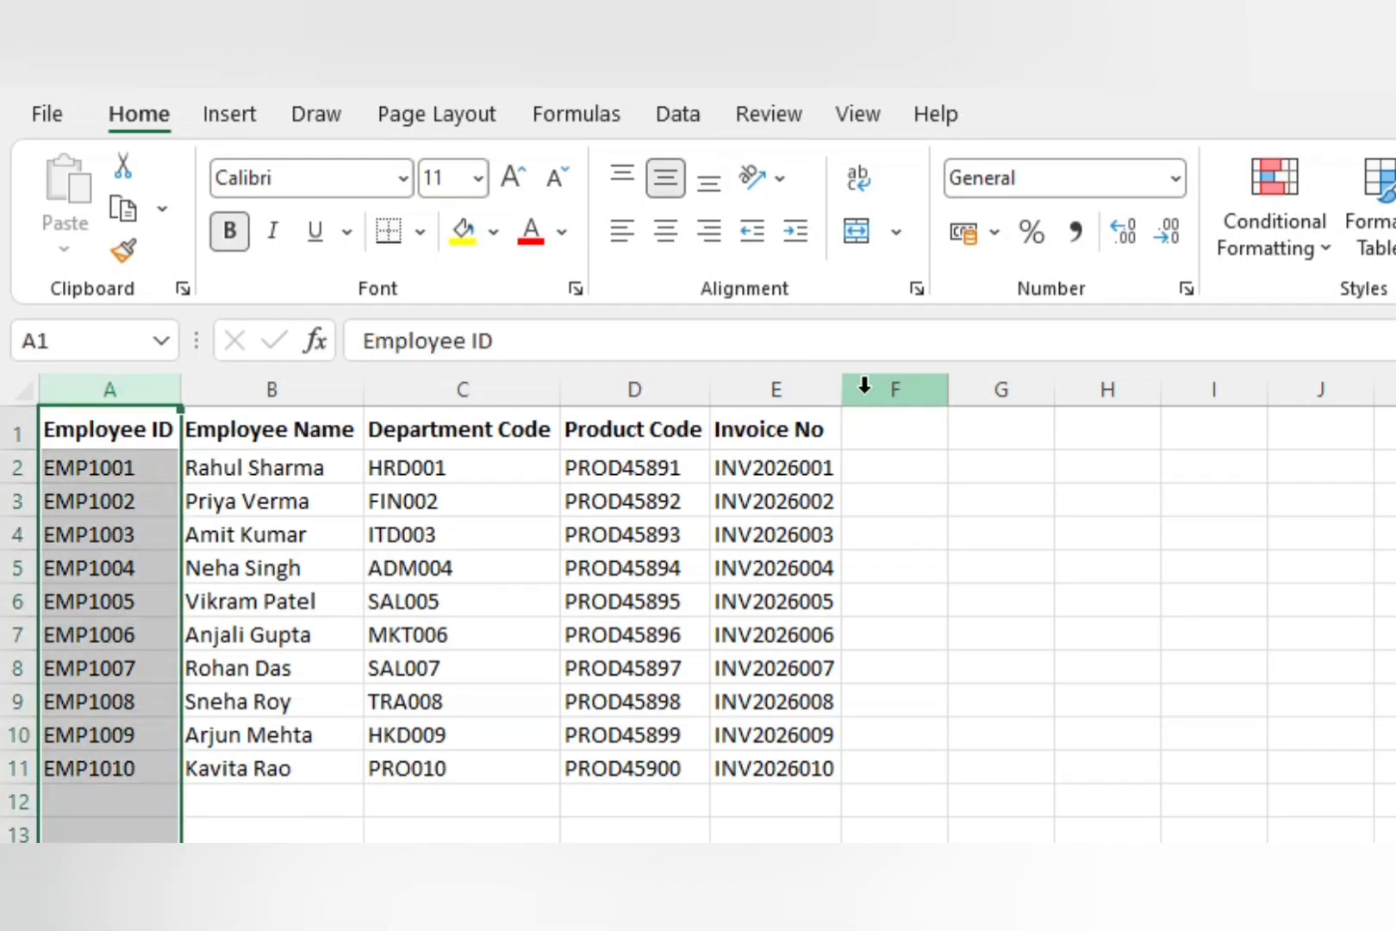
key(ctrl+shift+plus)
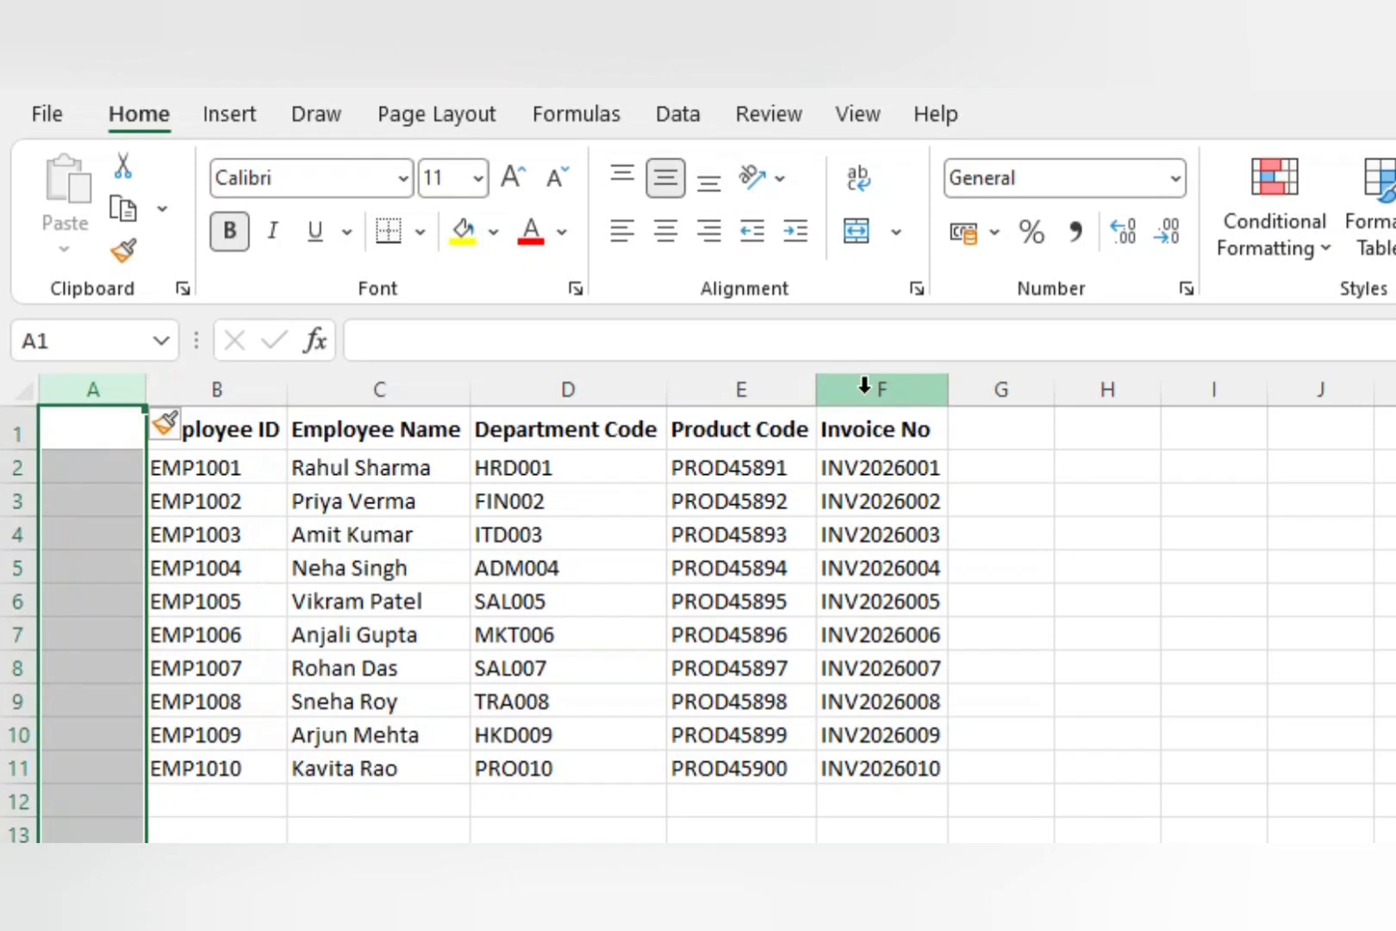
key(Up)
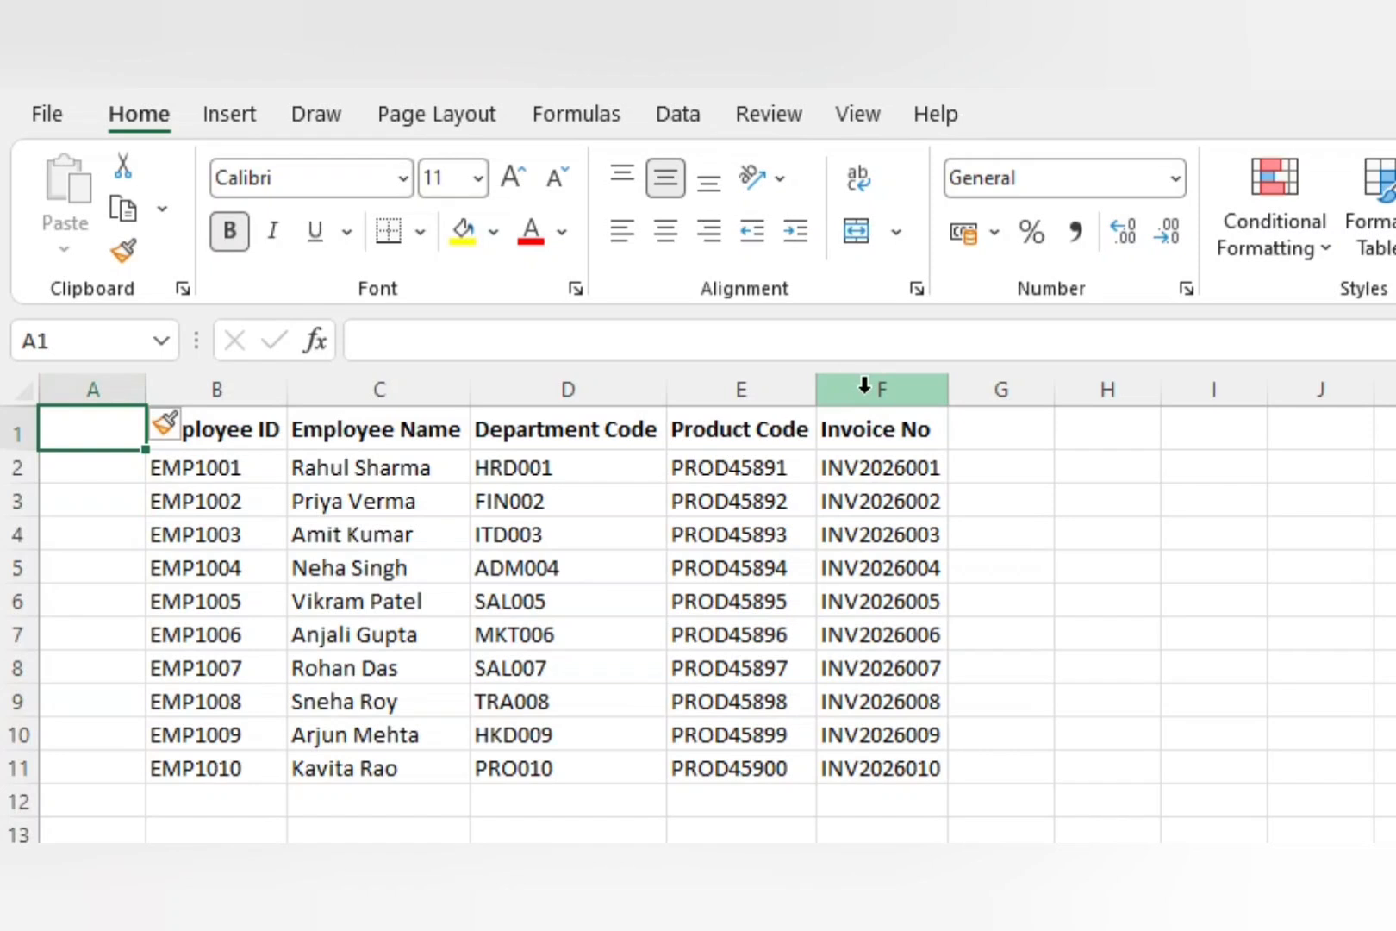
text(Emp)
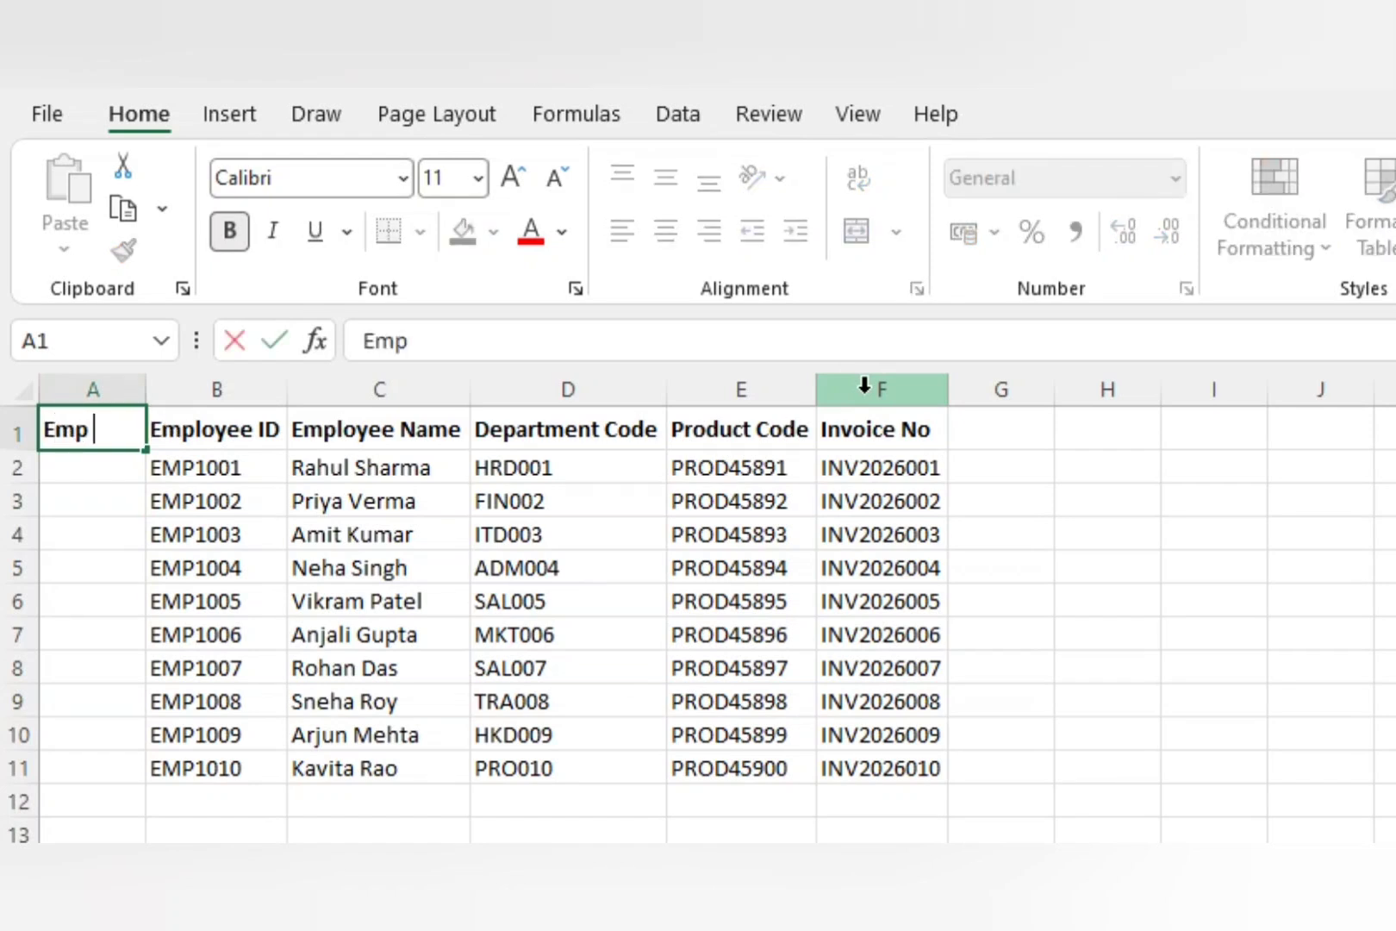
text( Code)
key(Return)
key(Return)
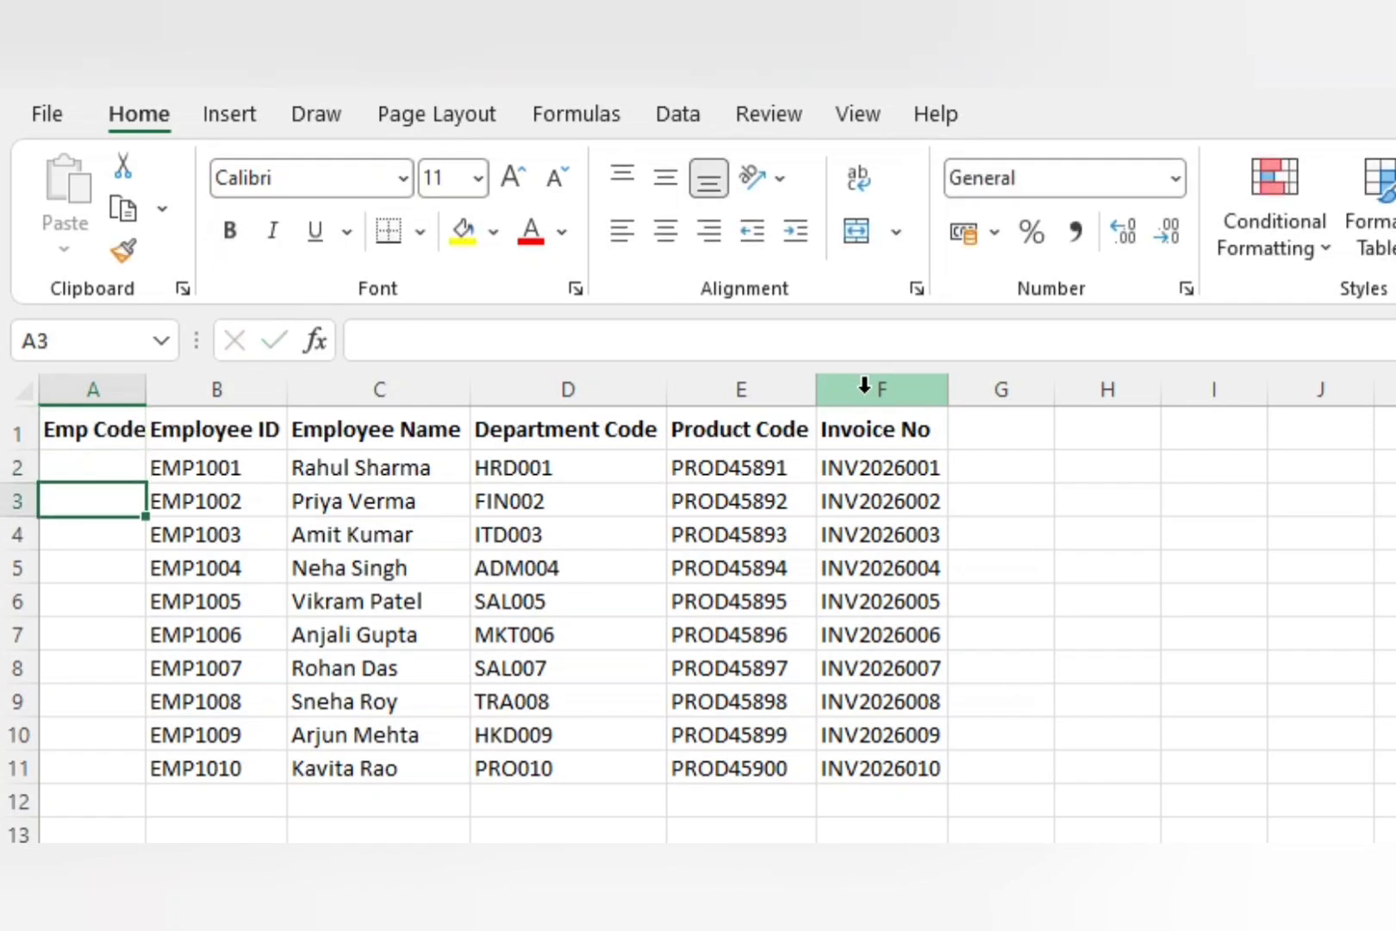
key(Up)
key(Up)
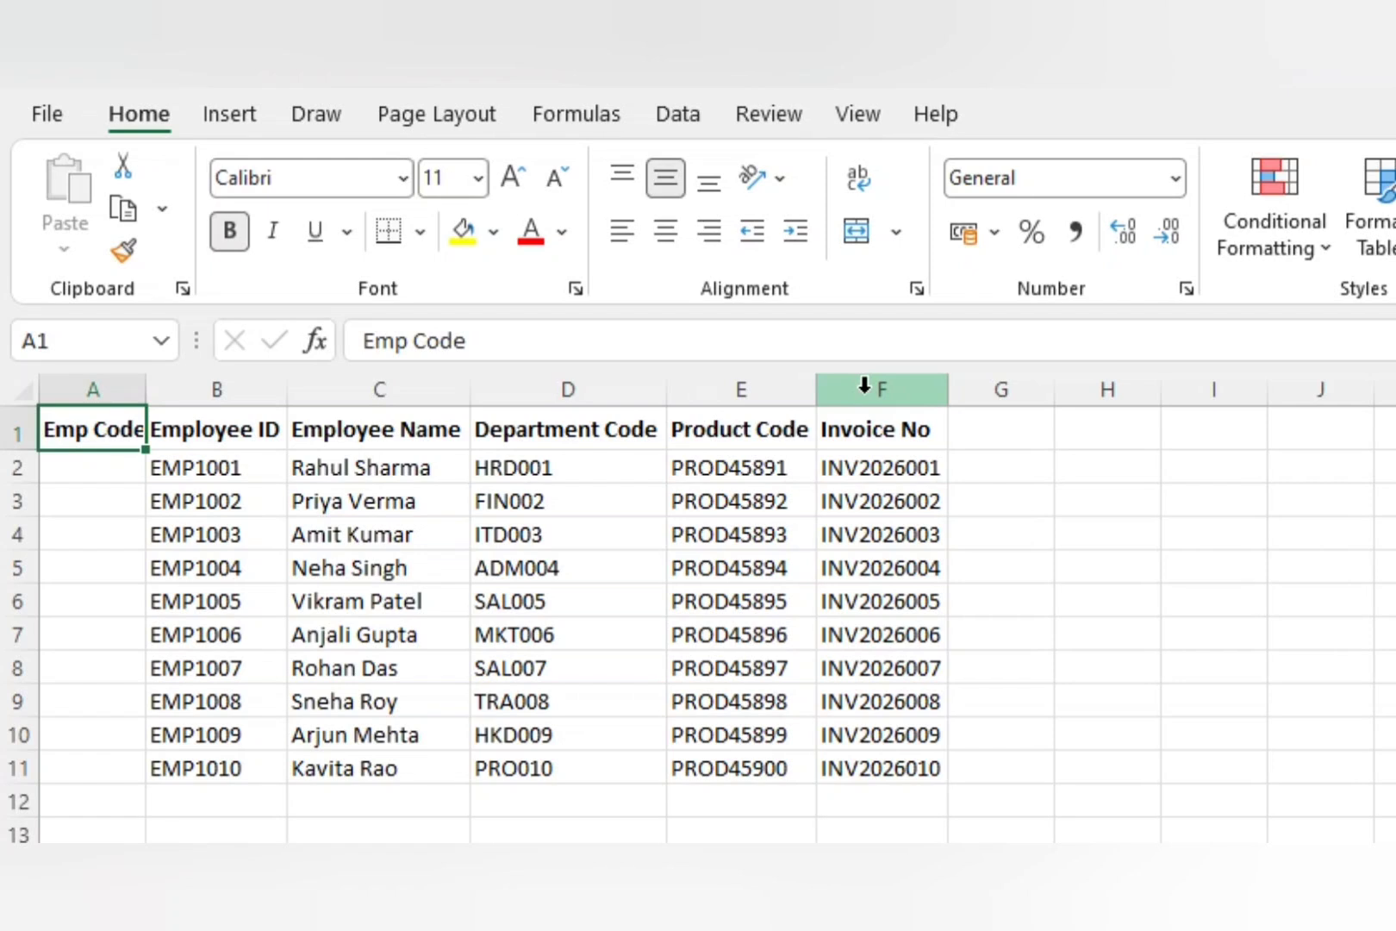
- Enter the formula =LEFT(B2,3) in A2 to extract the first three characters of the Employee ID
key(Down)
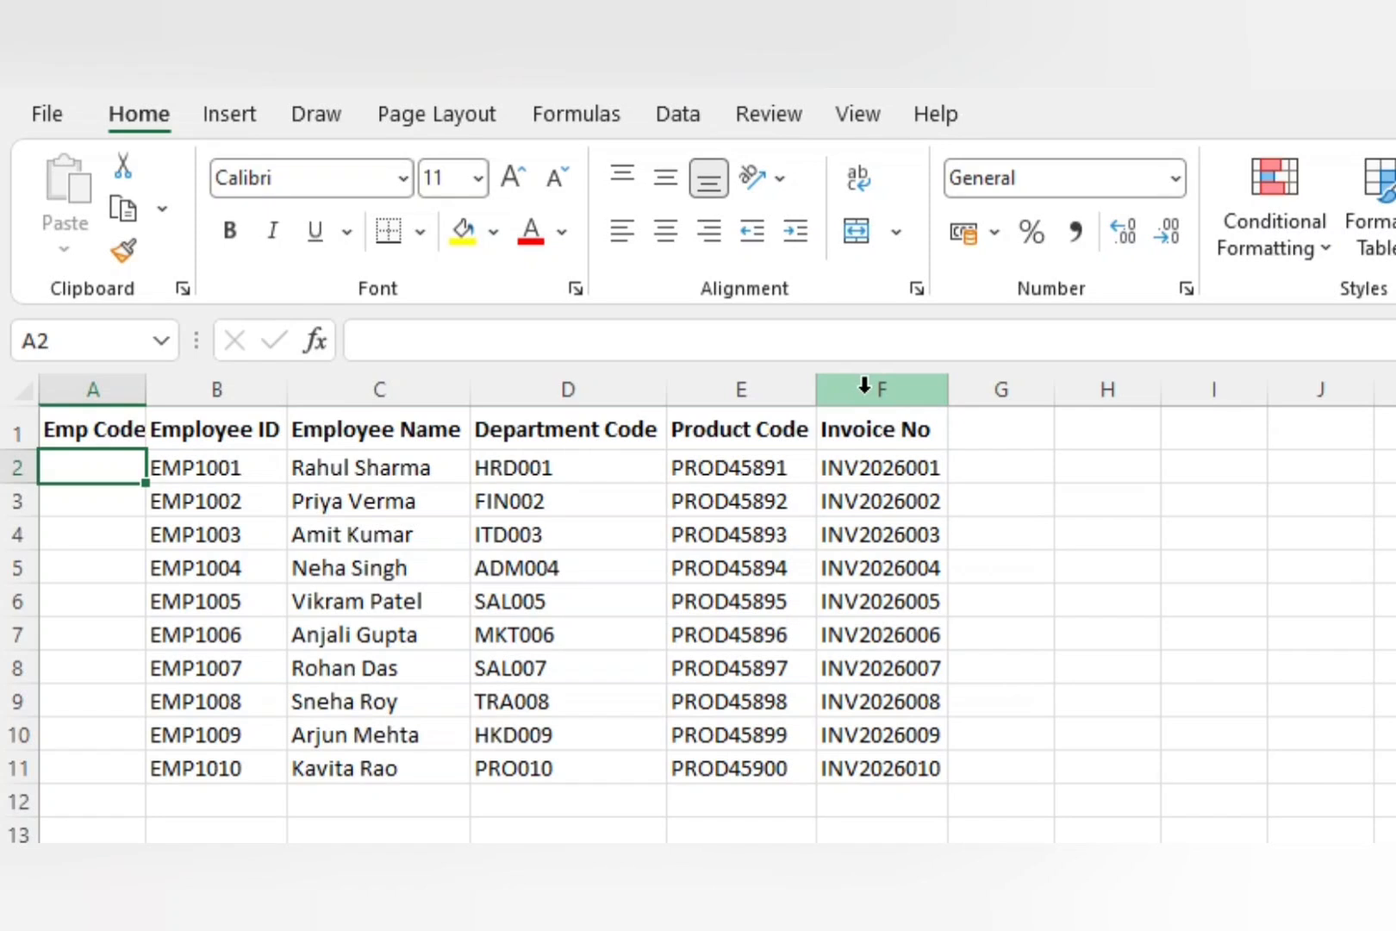
key(Right)
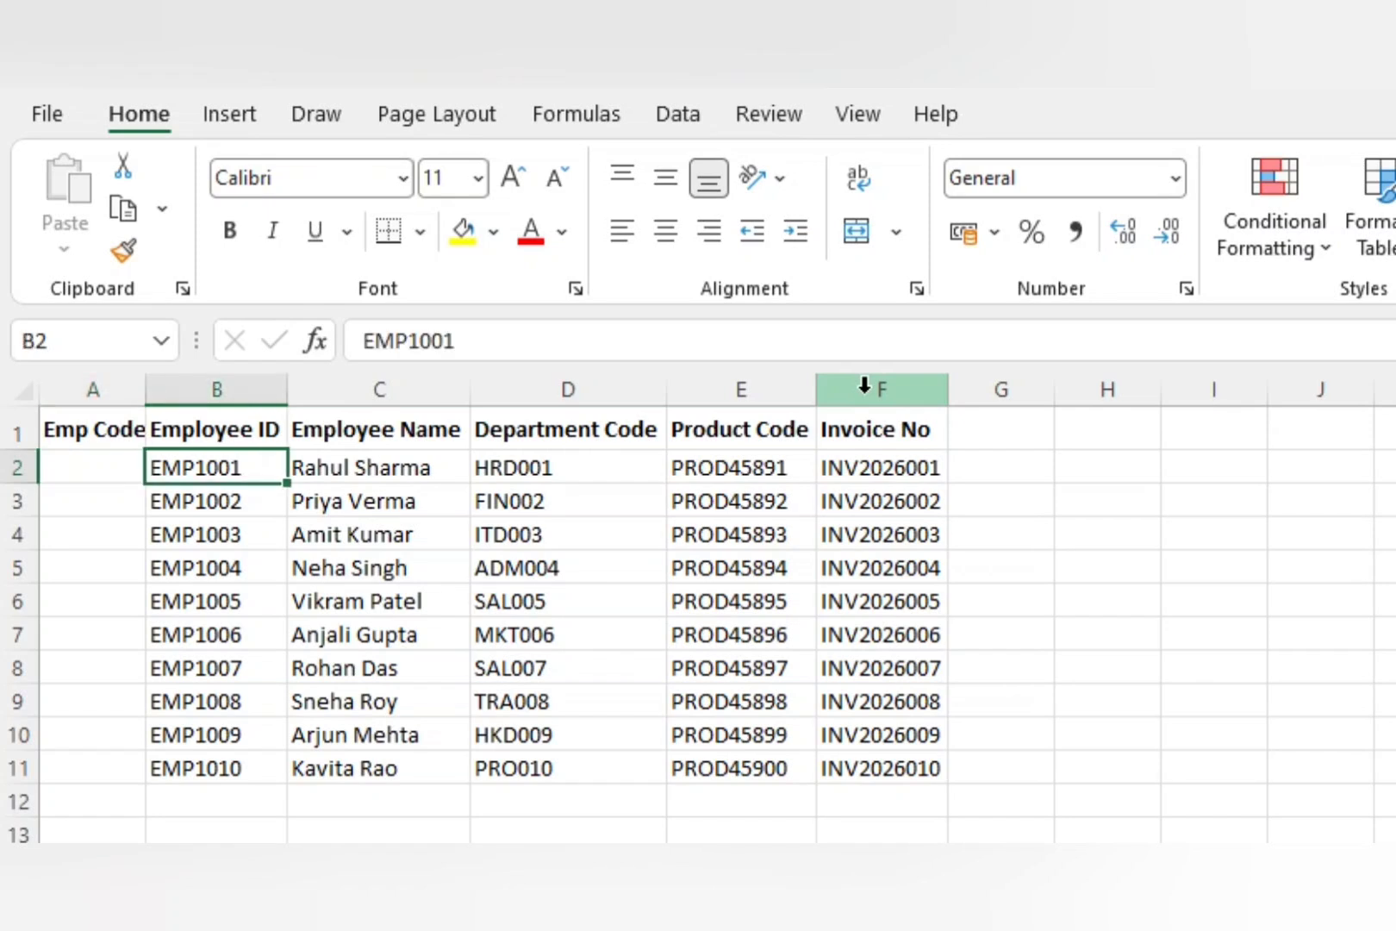
key(Left)
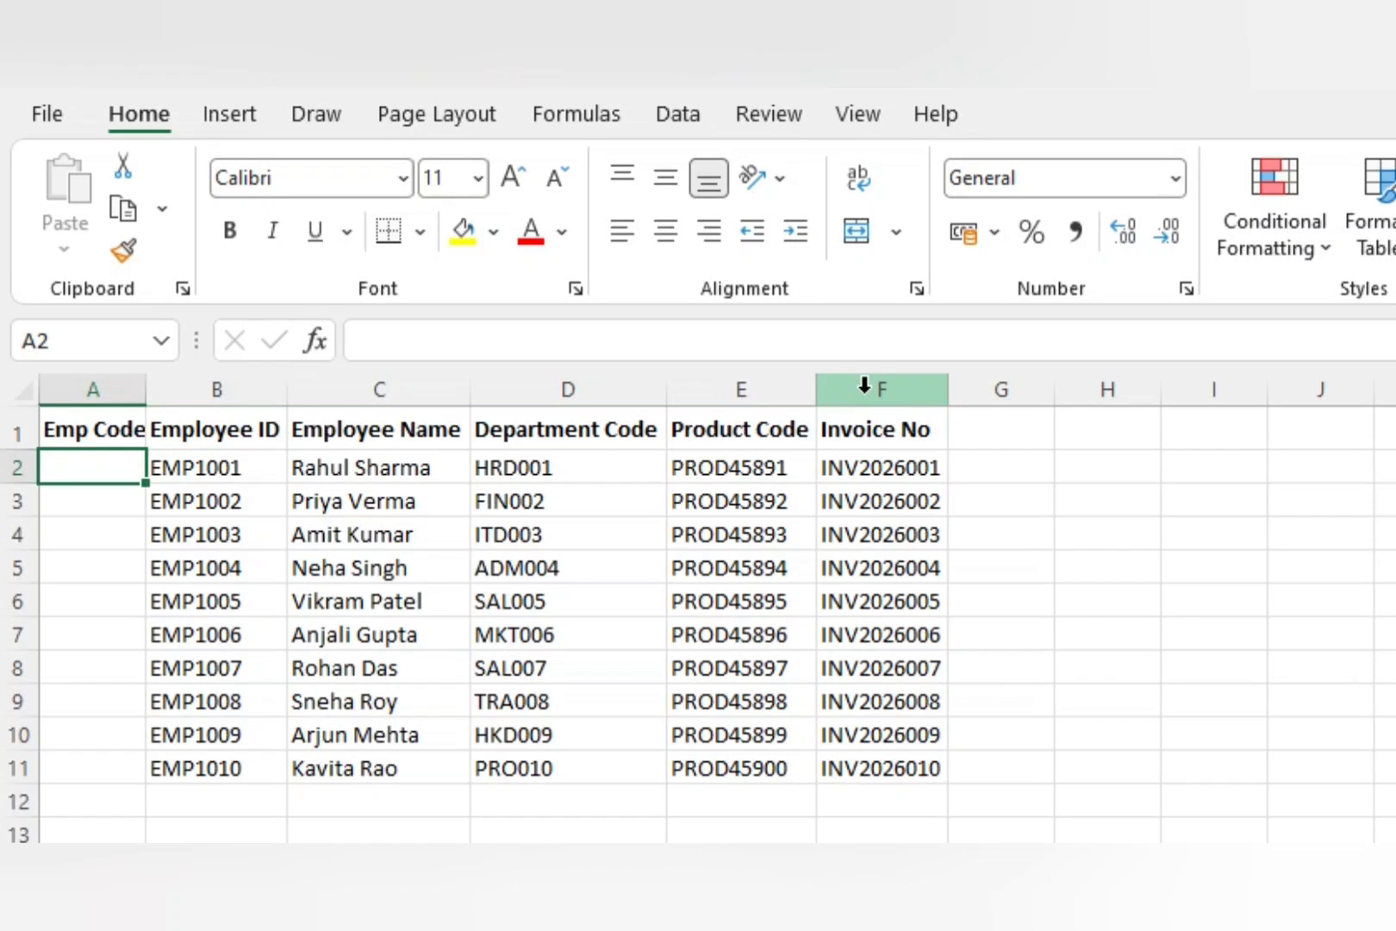
text(=)
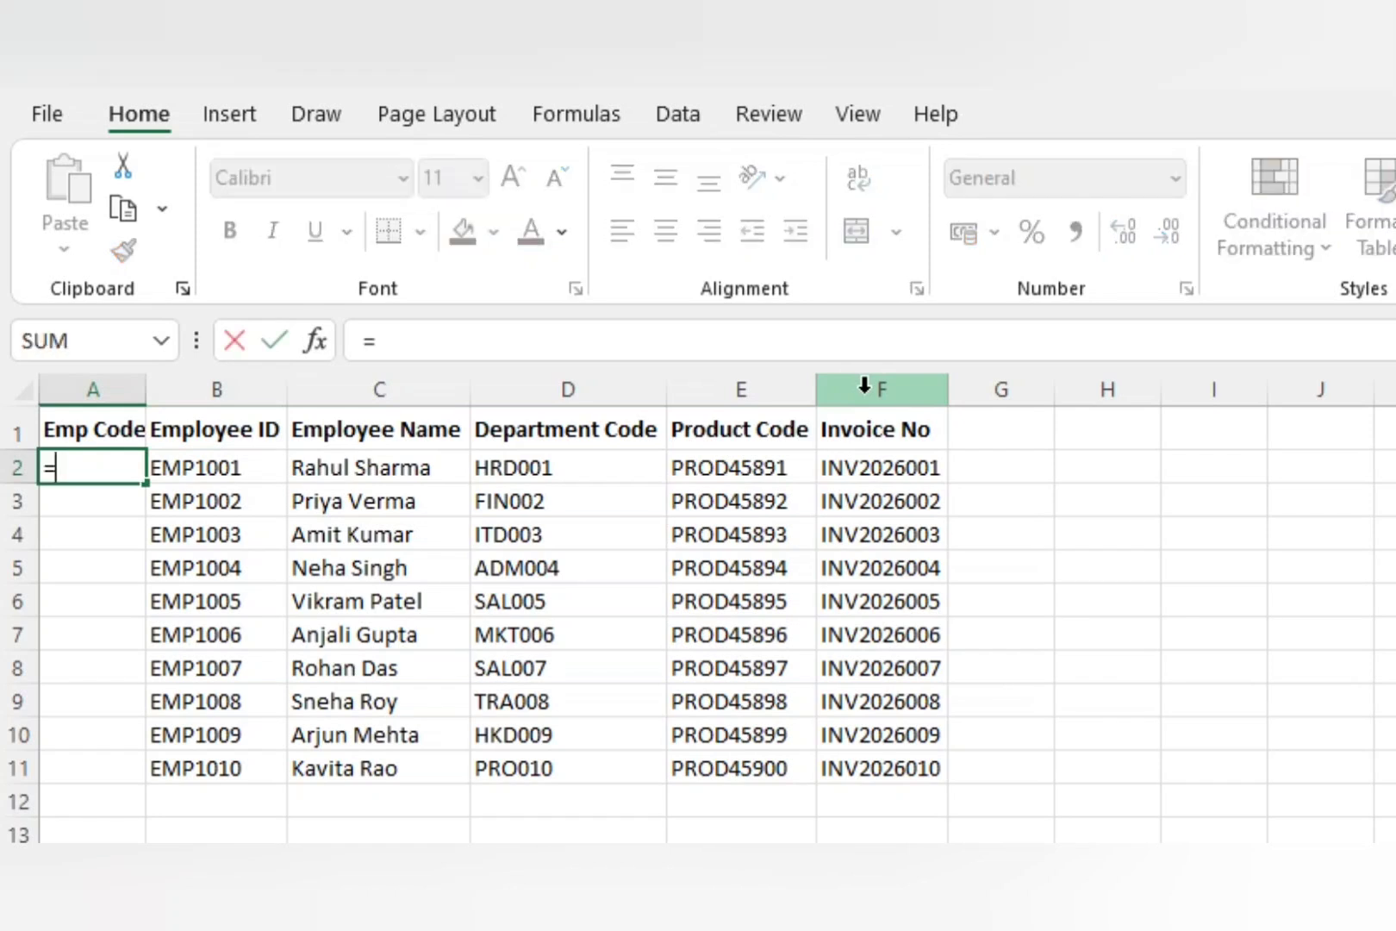
text(left)
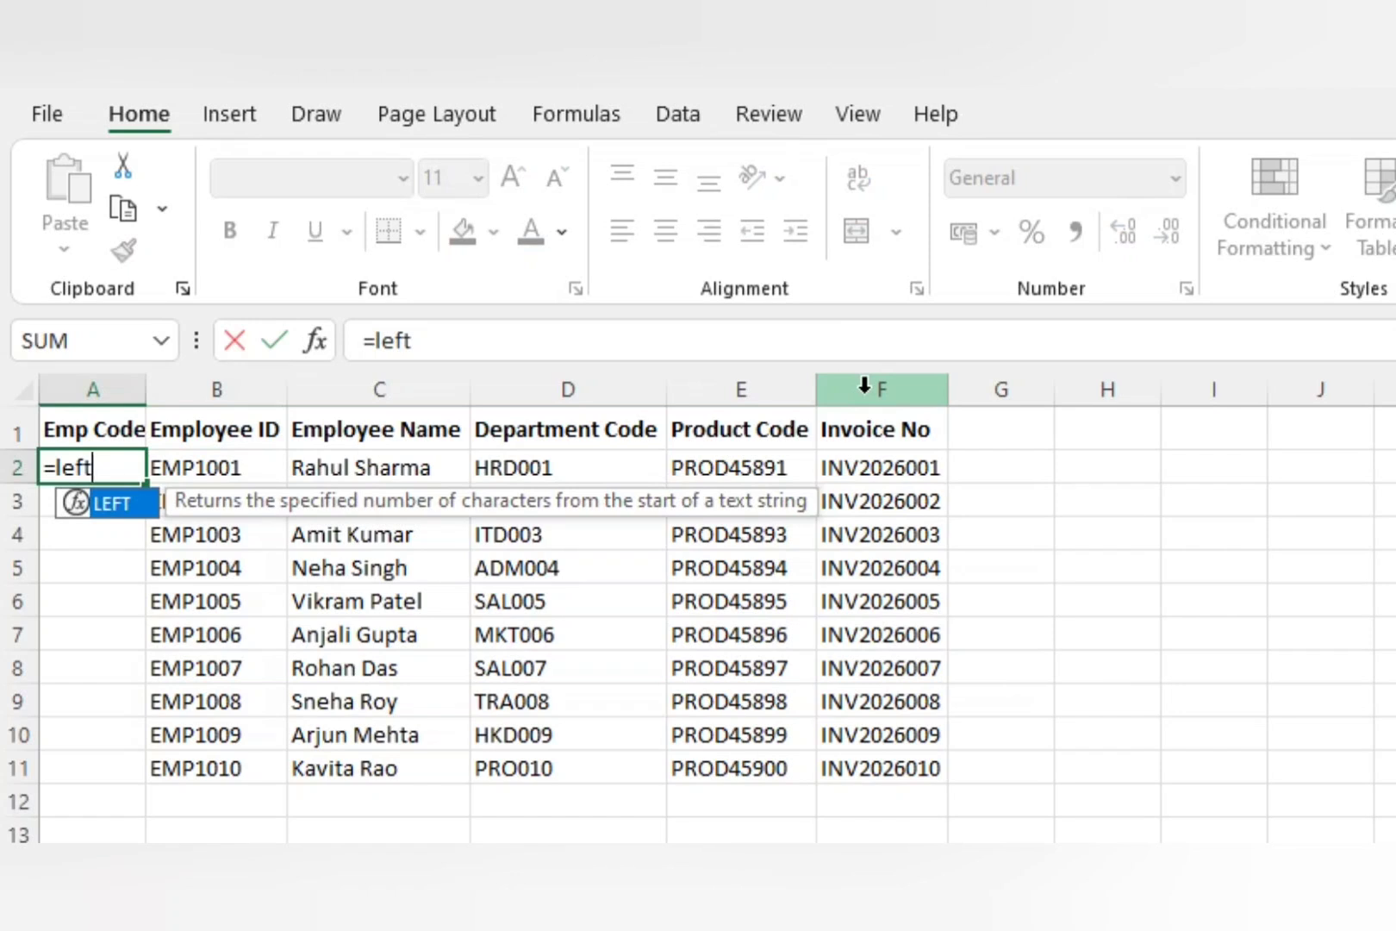
key(Tab)
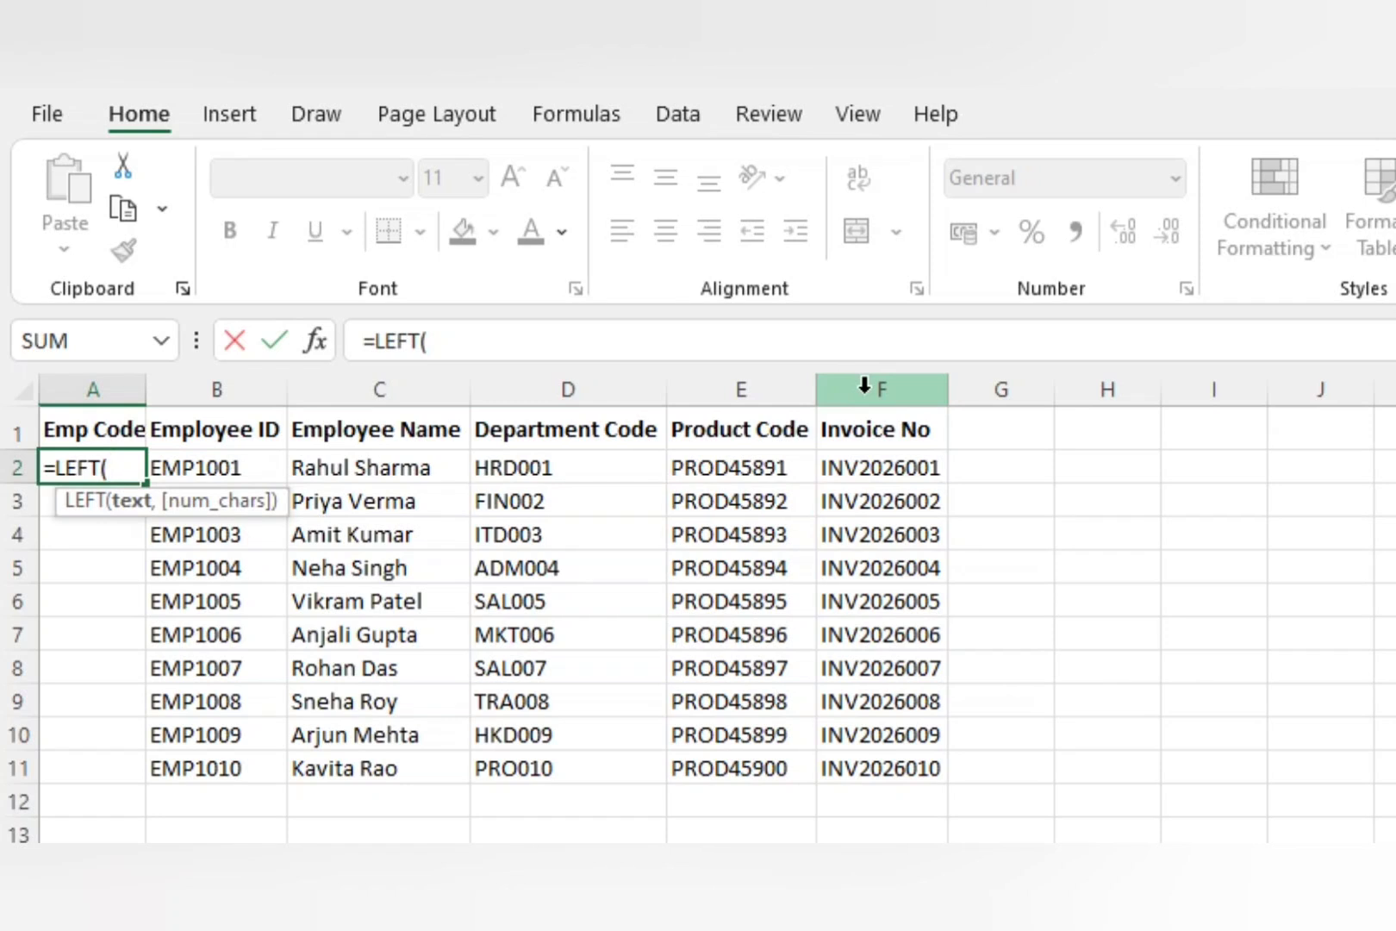
key(Right)
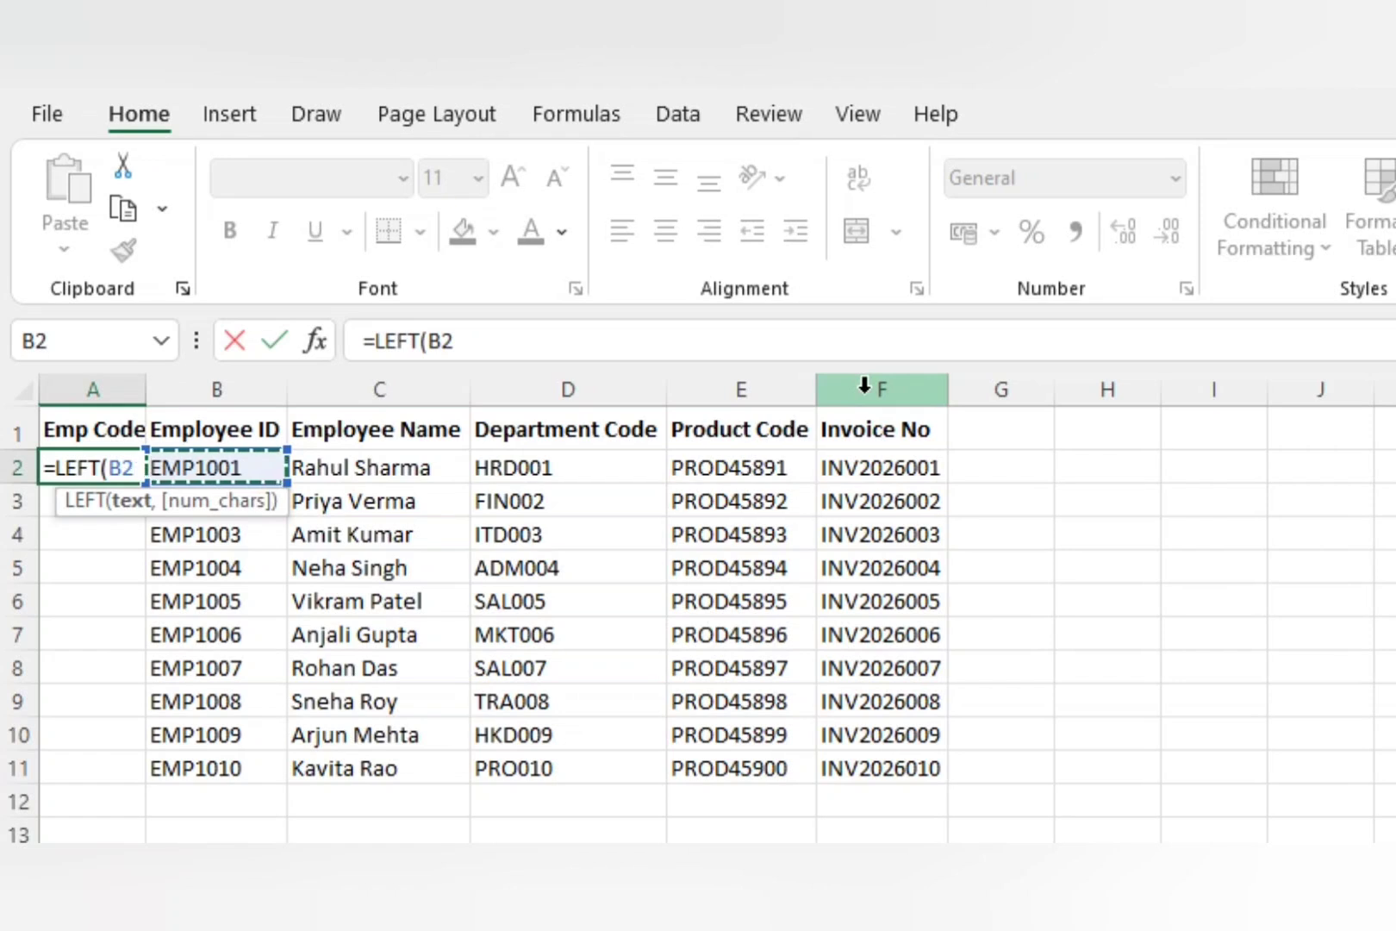
text(,)
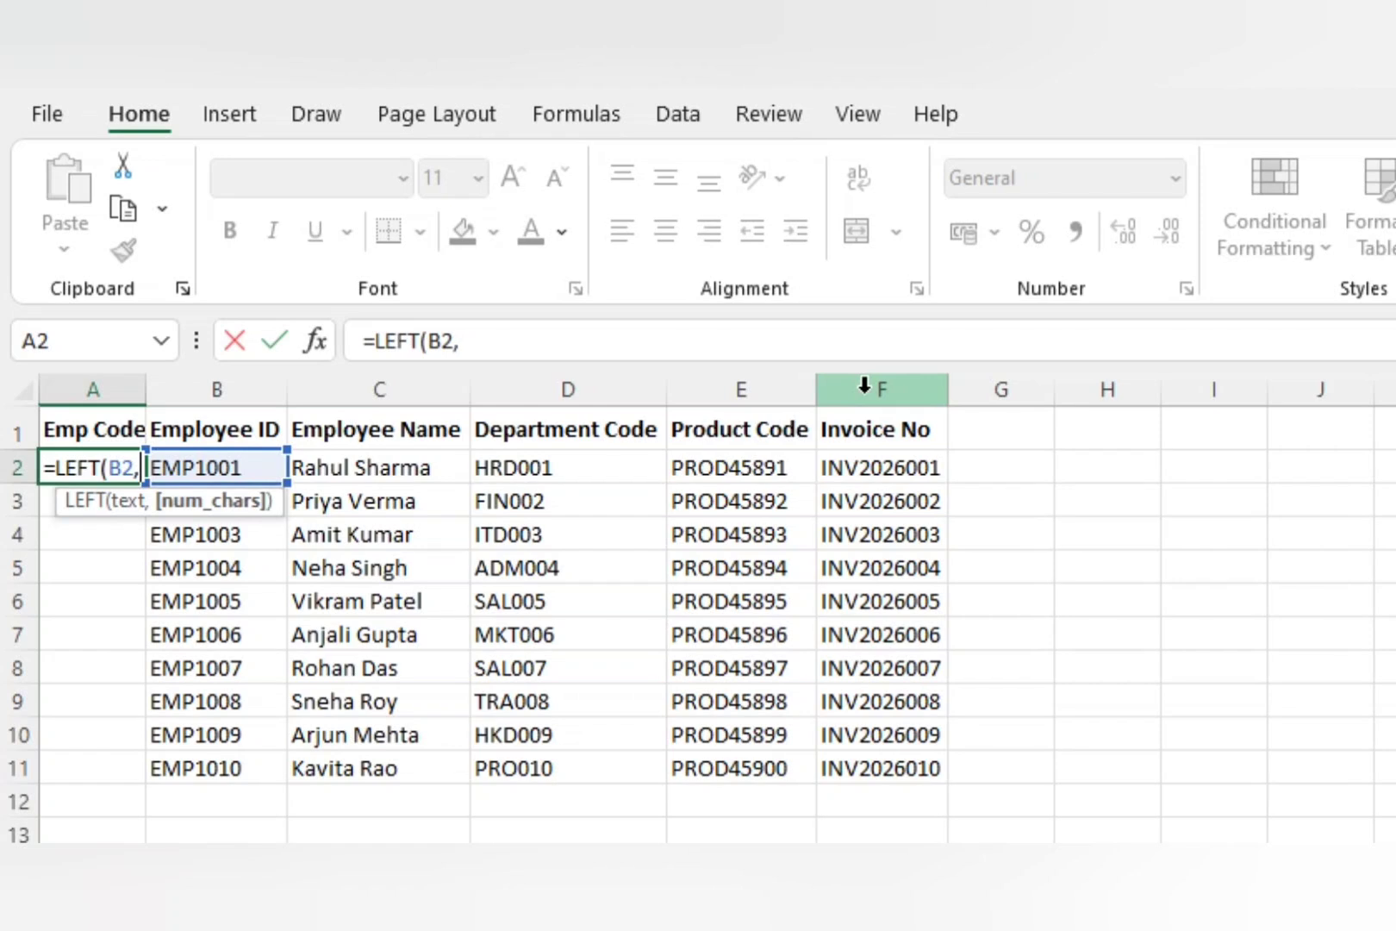
text(3)
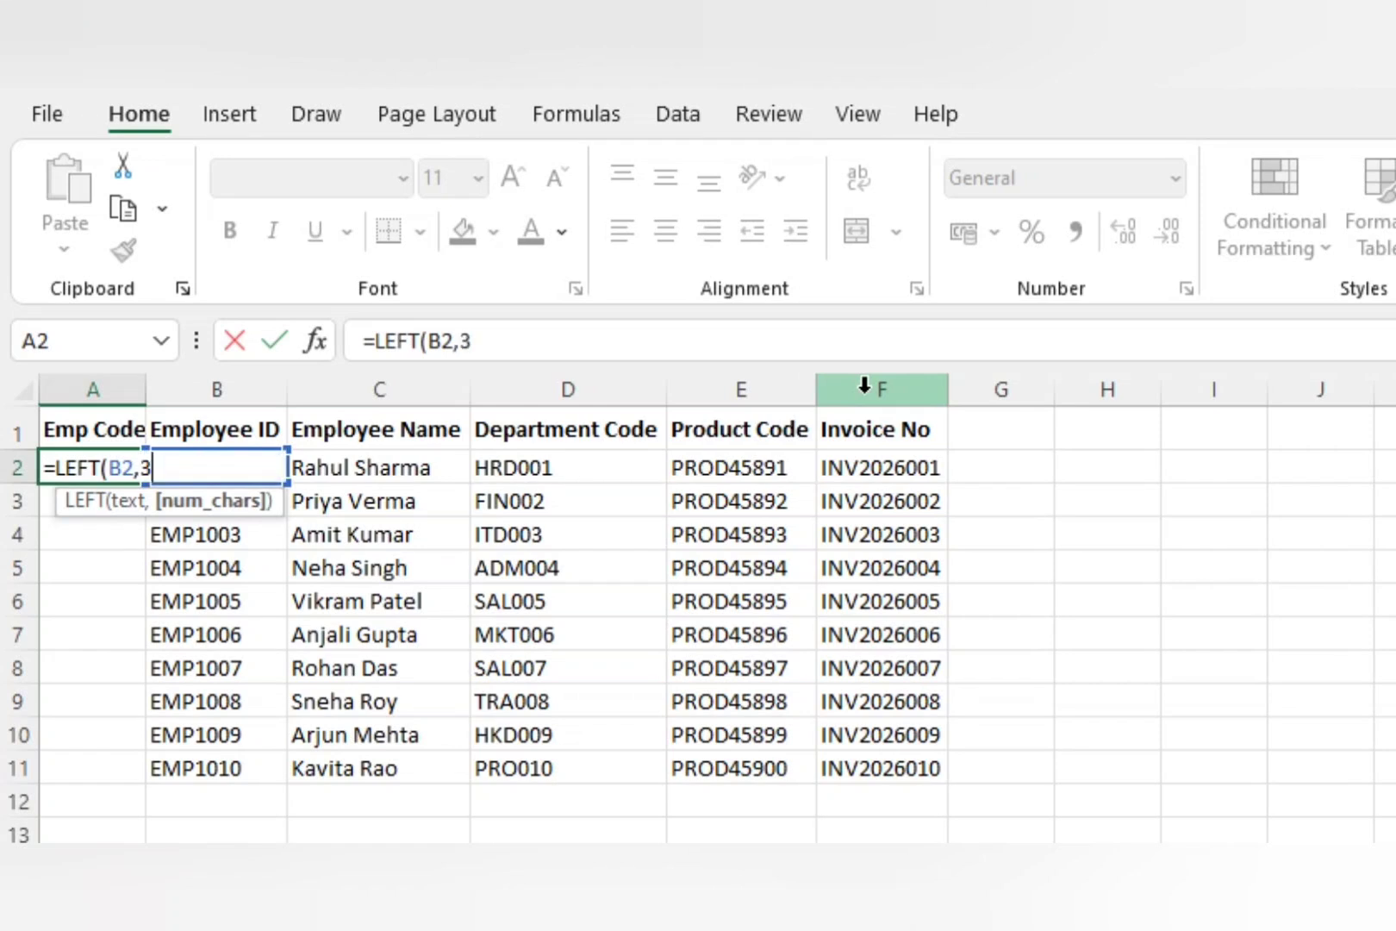
text())
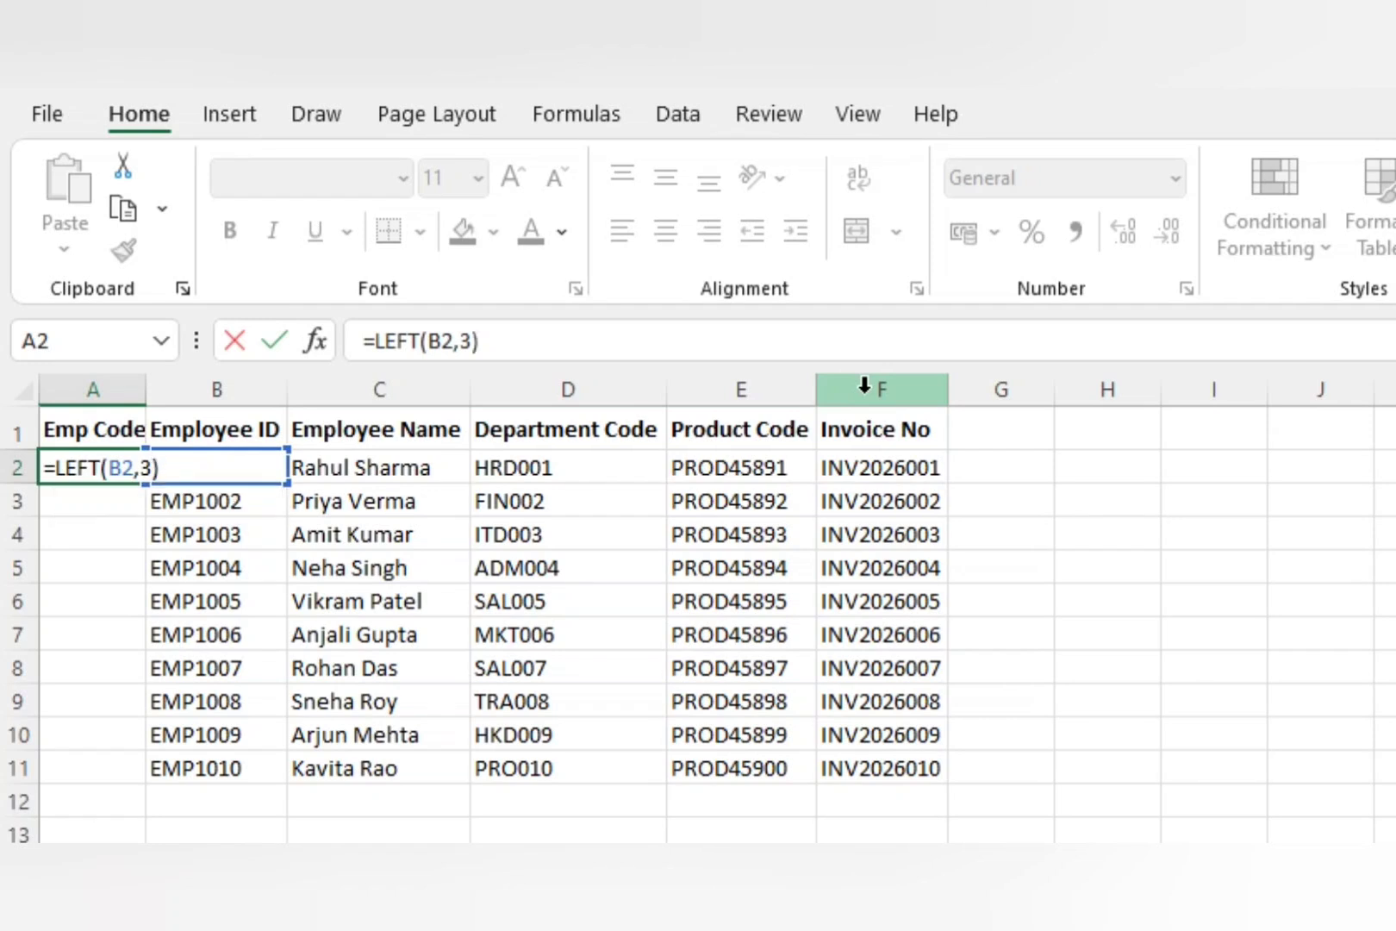
key(Return)
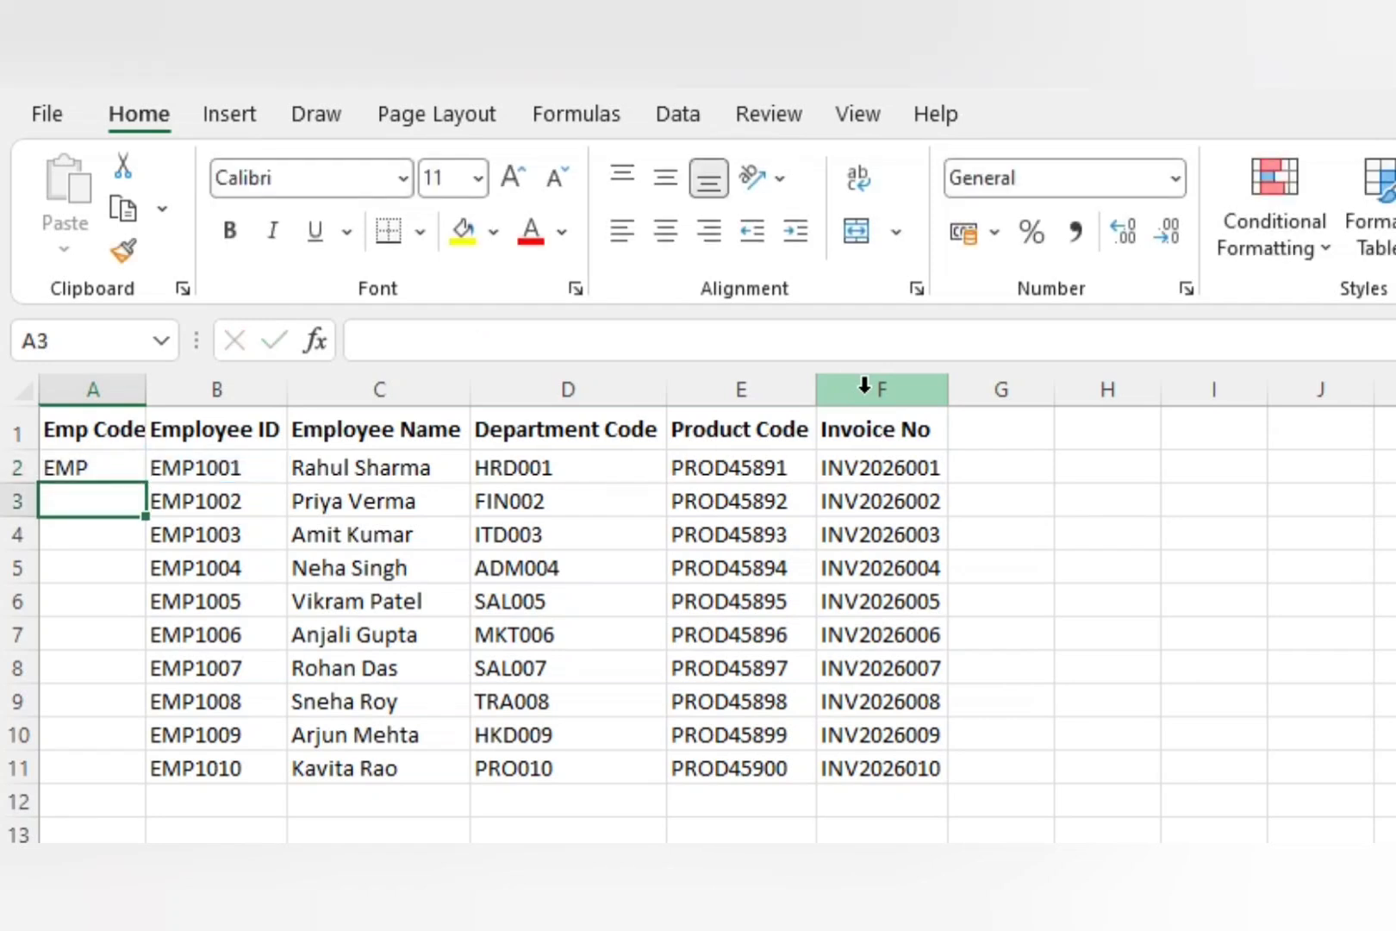
- Fill the LEFT formula from A2 down the Emp Code column through A11, matching the last employee row
key(Right)
key(Up)
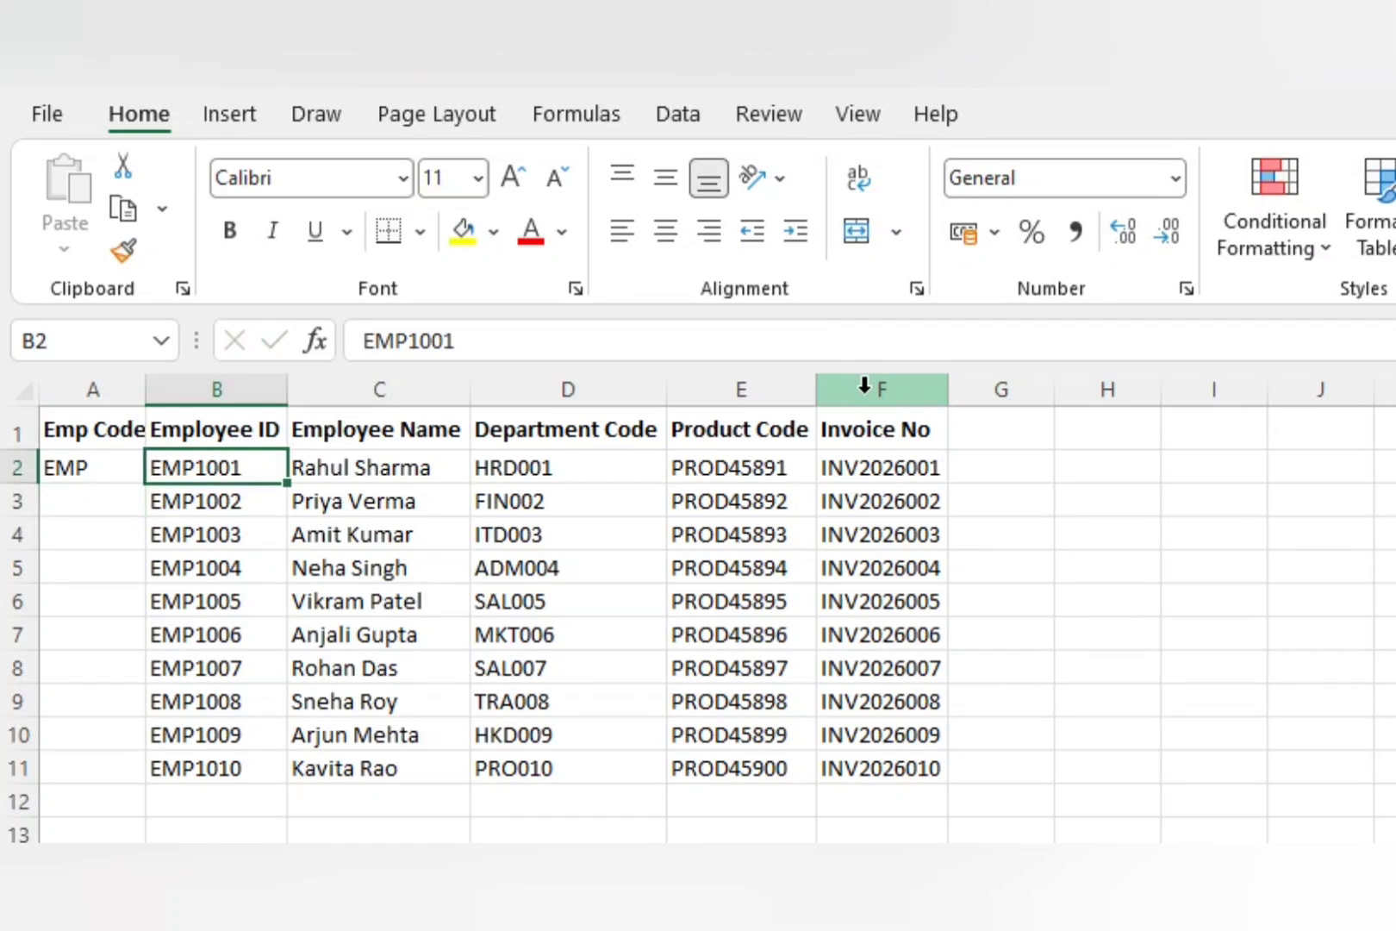
key(Left)
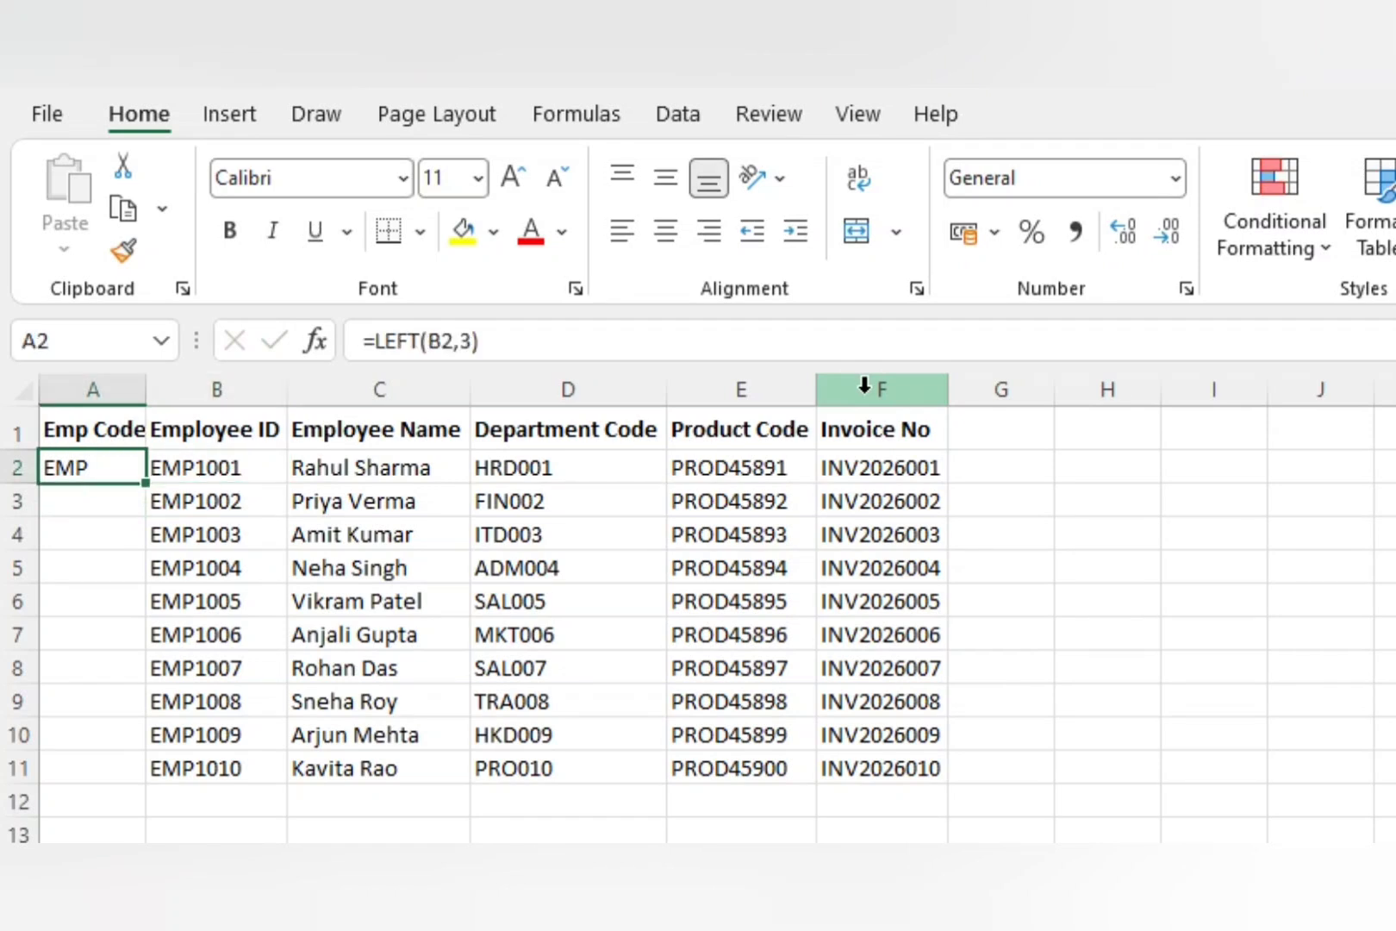
key(Right)
key(Down)
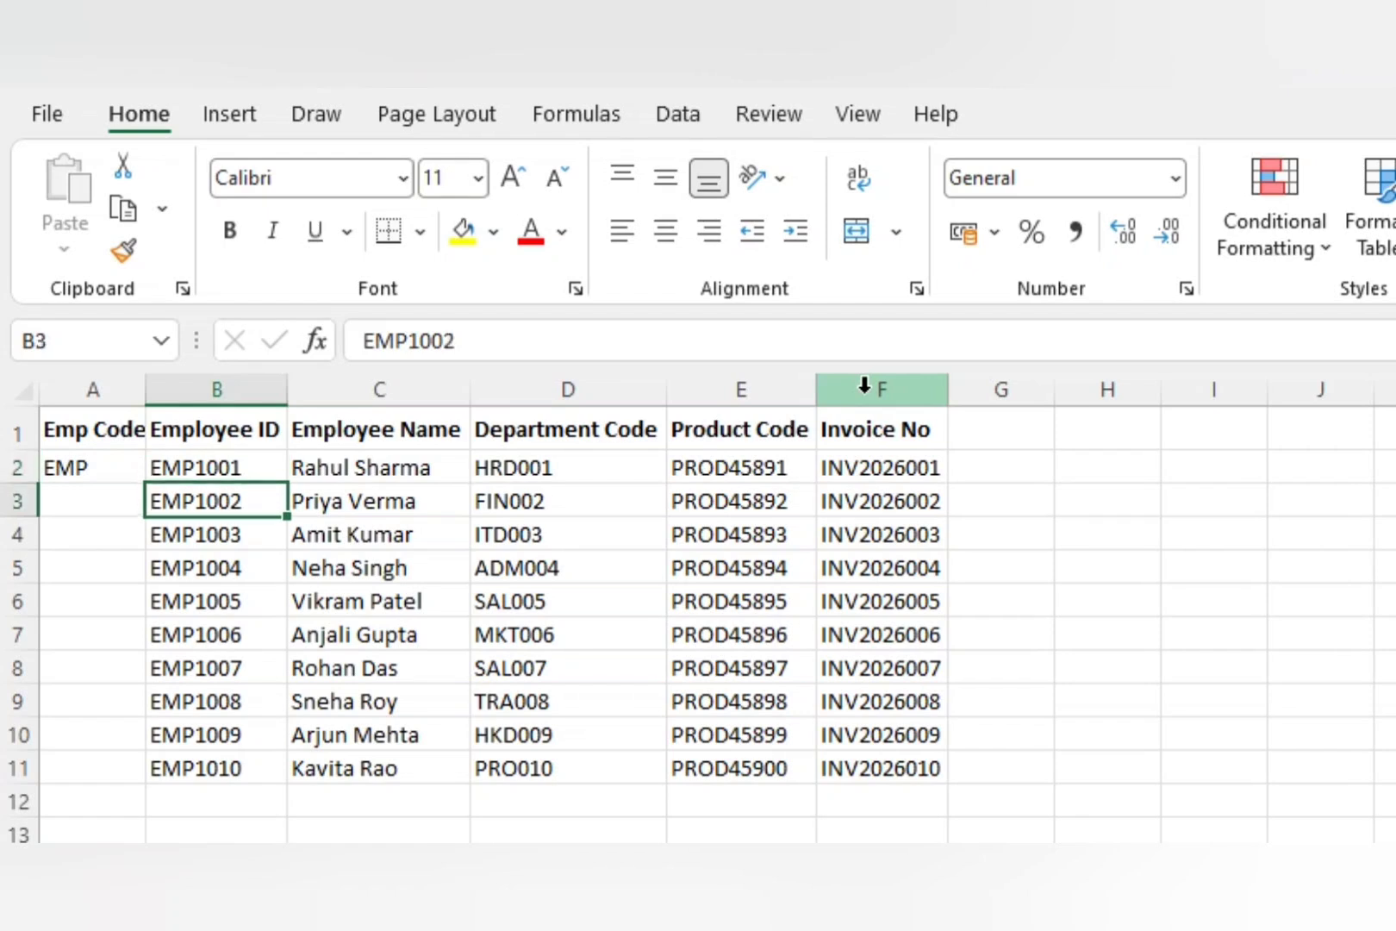
key(ctrl+Down)
key(Left)
key(ctrl+shift+Up)
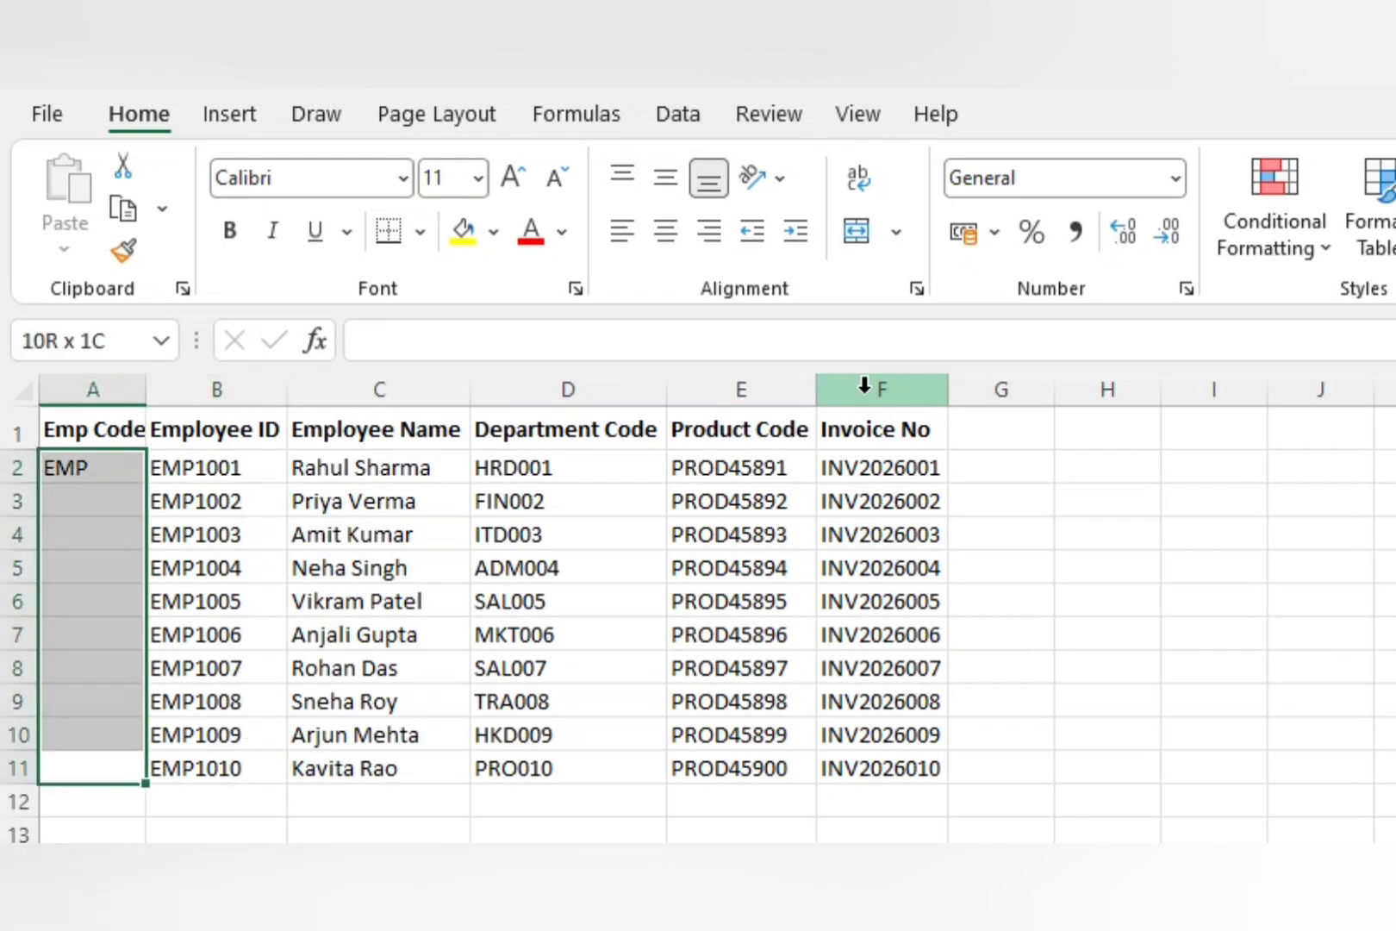
key(ctrl+d)
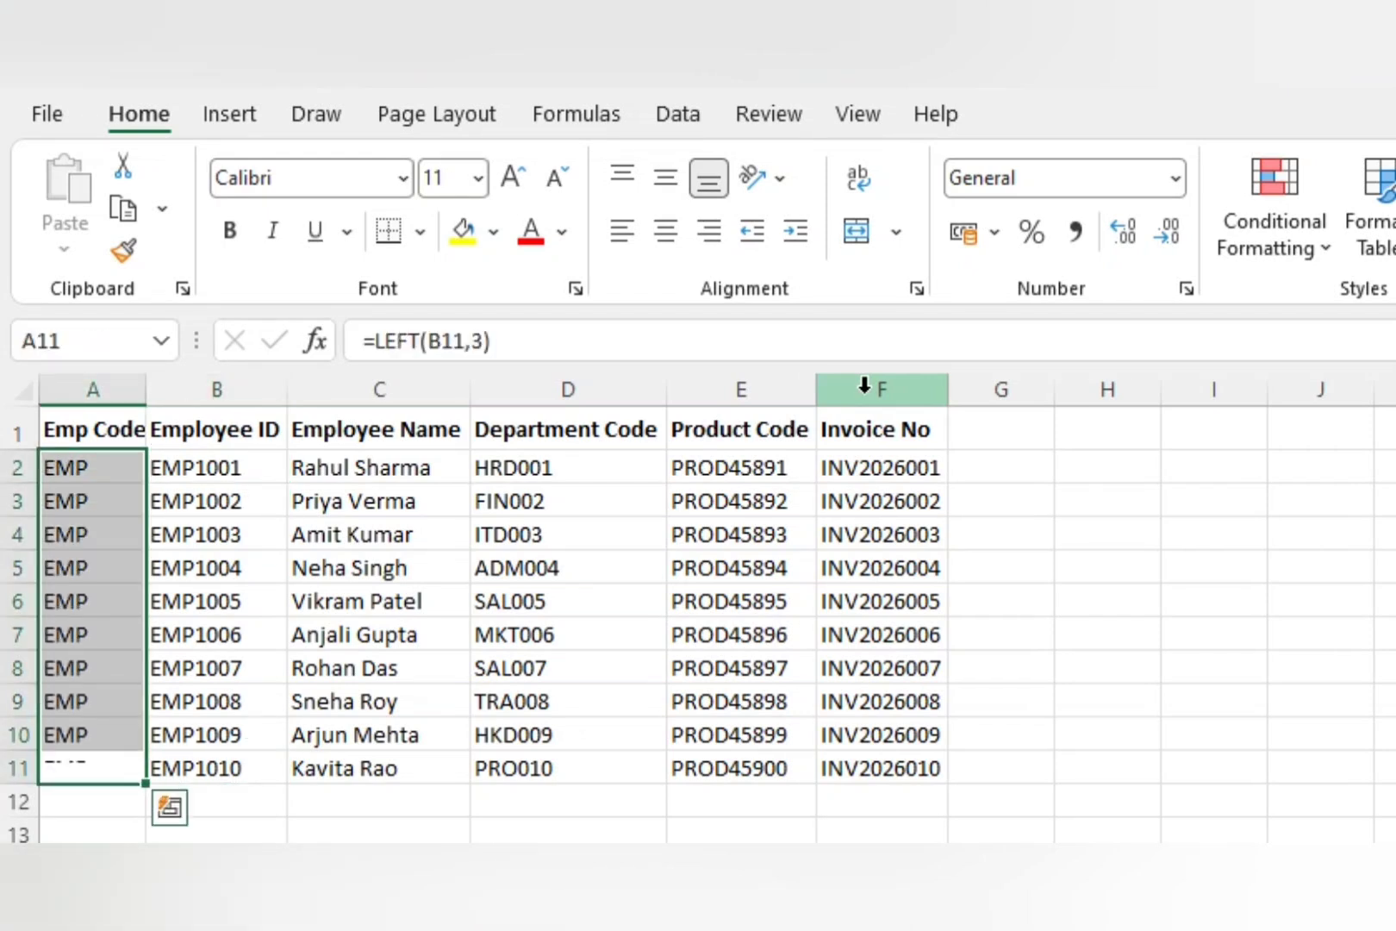
key(ctrl+Up)
key(Down)
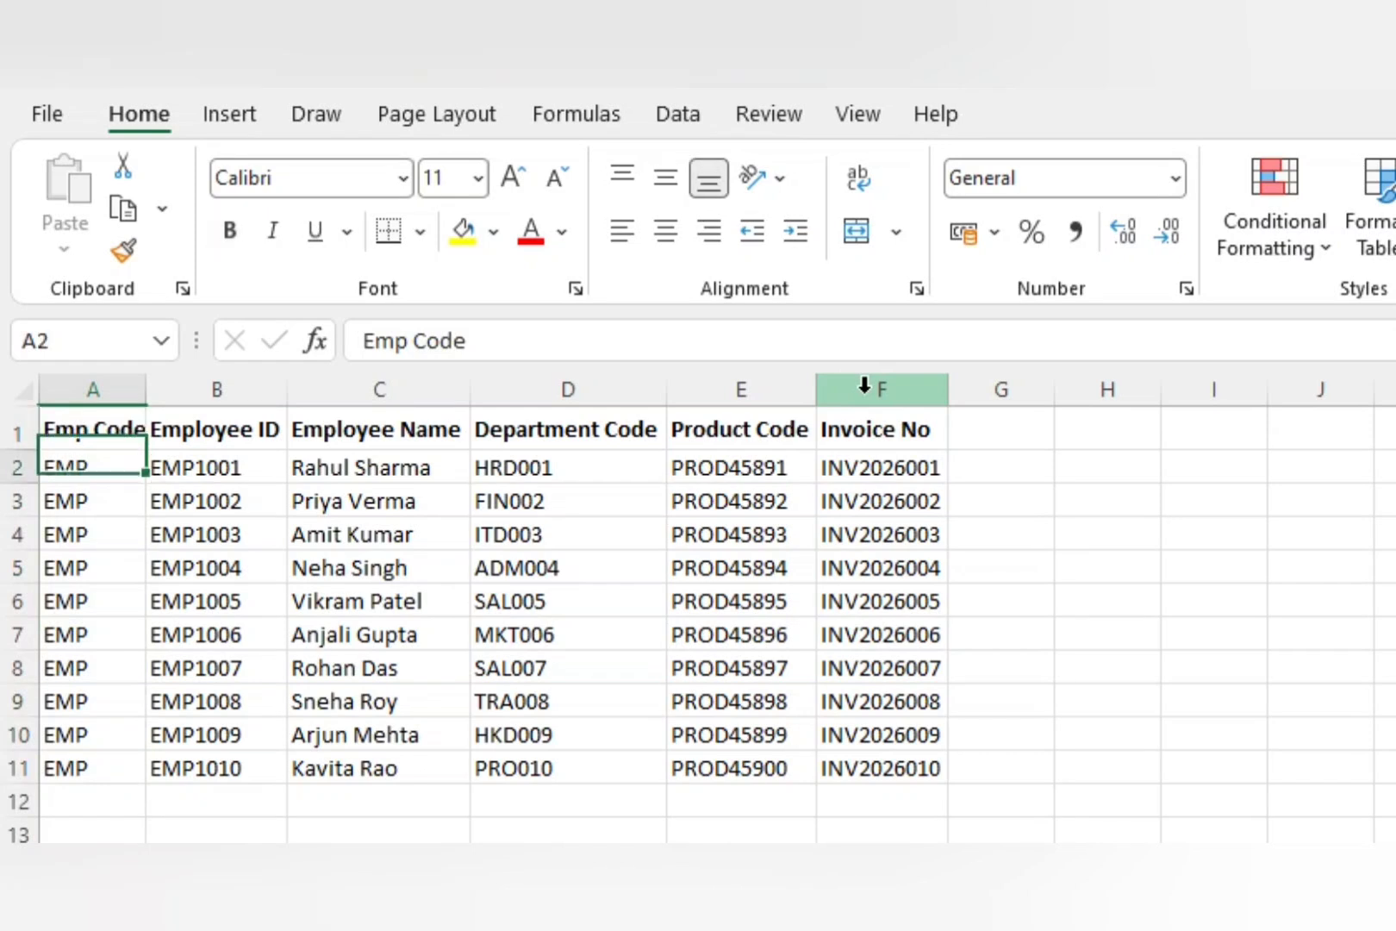
- Examine the headers and first entries of the Department Code and Product Code columns
key(Right)
key(Right)
key(Right)
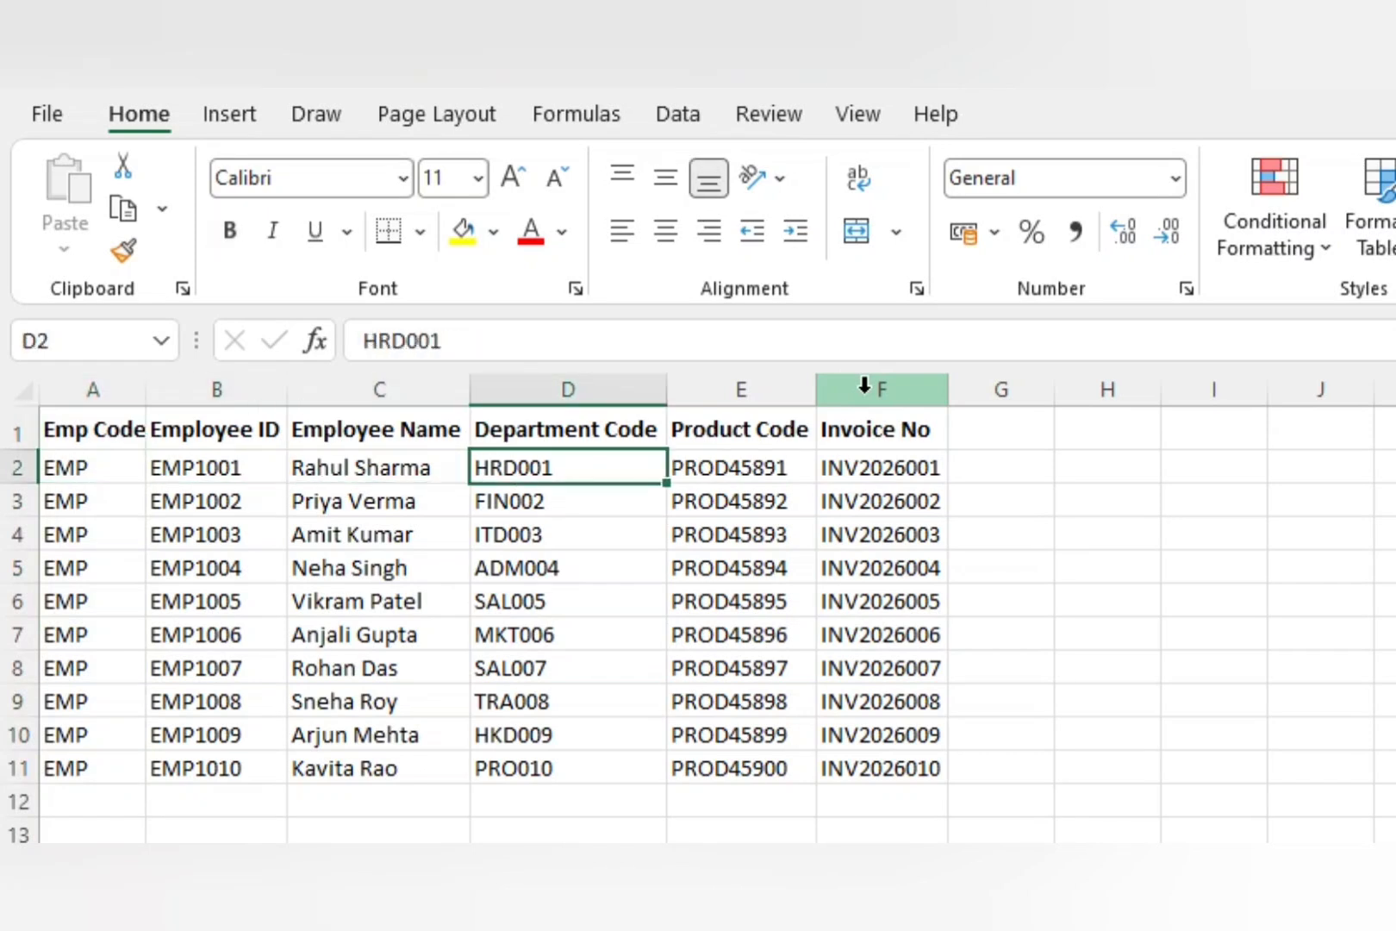
key(Down)
key(Up)
key(Up)
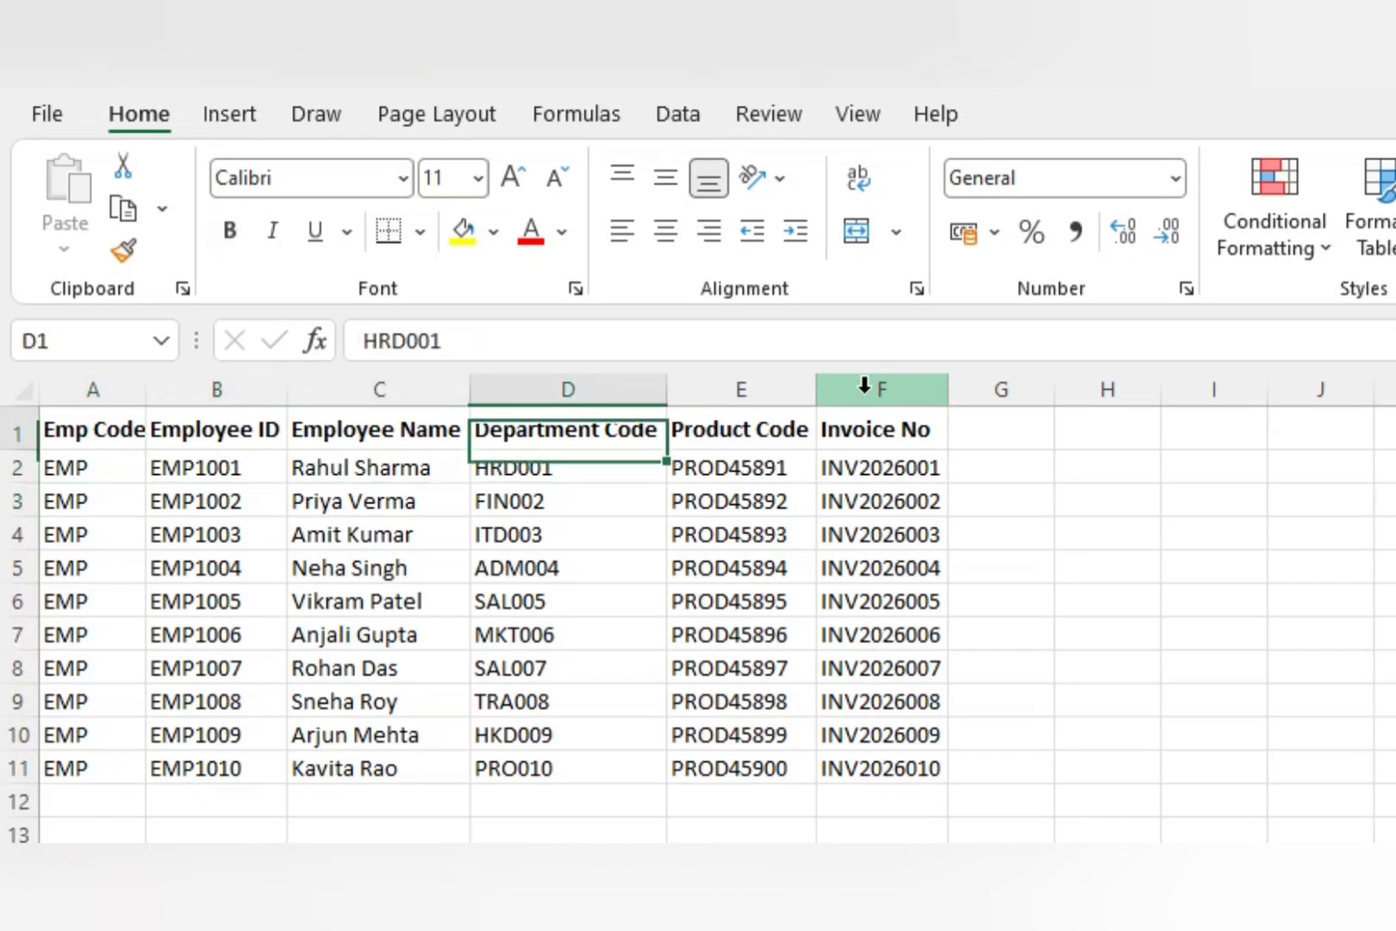
key(Down)
key(Right)
key(Up)
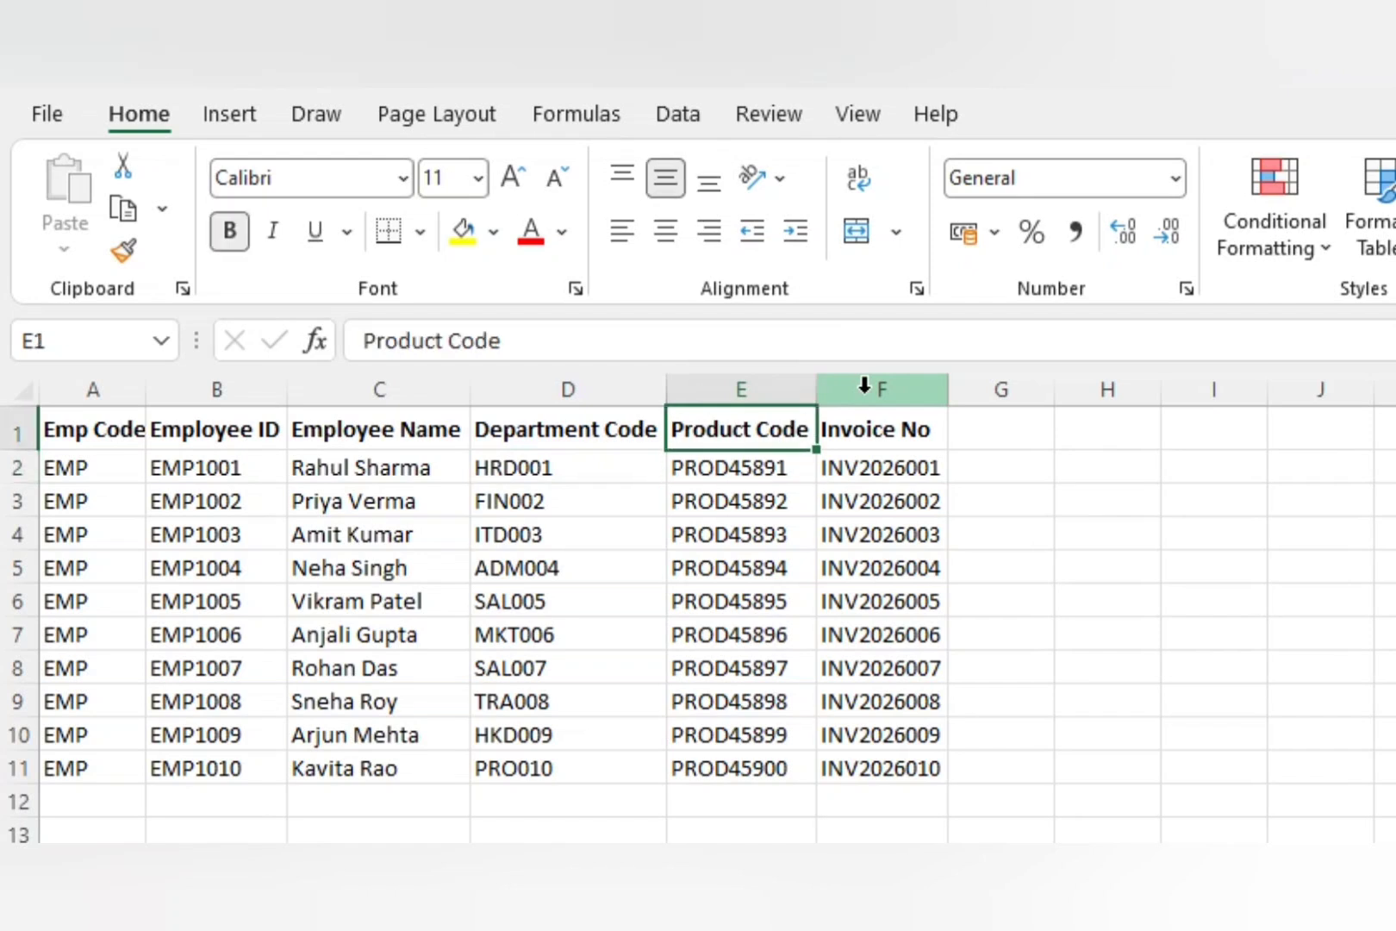
key(Down)
key(Left)
key(Left)
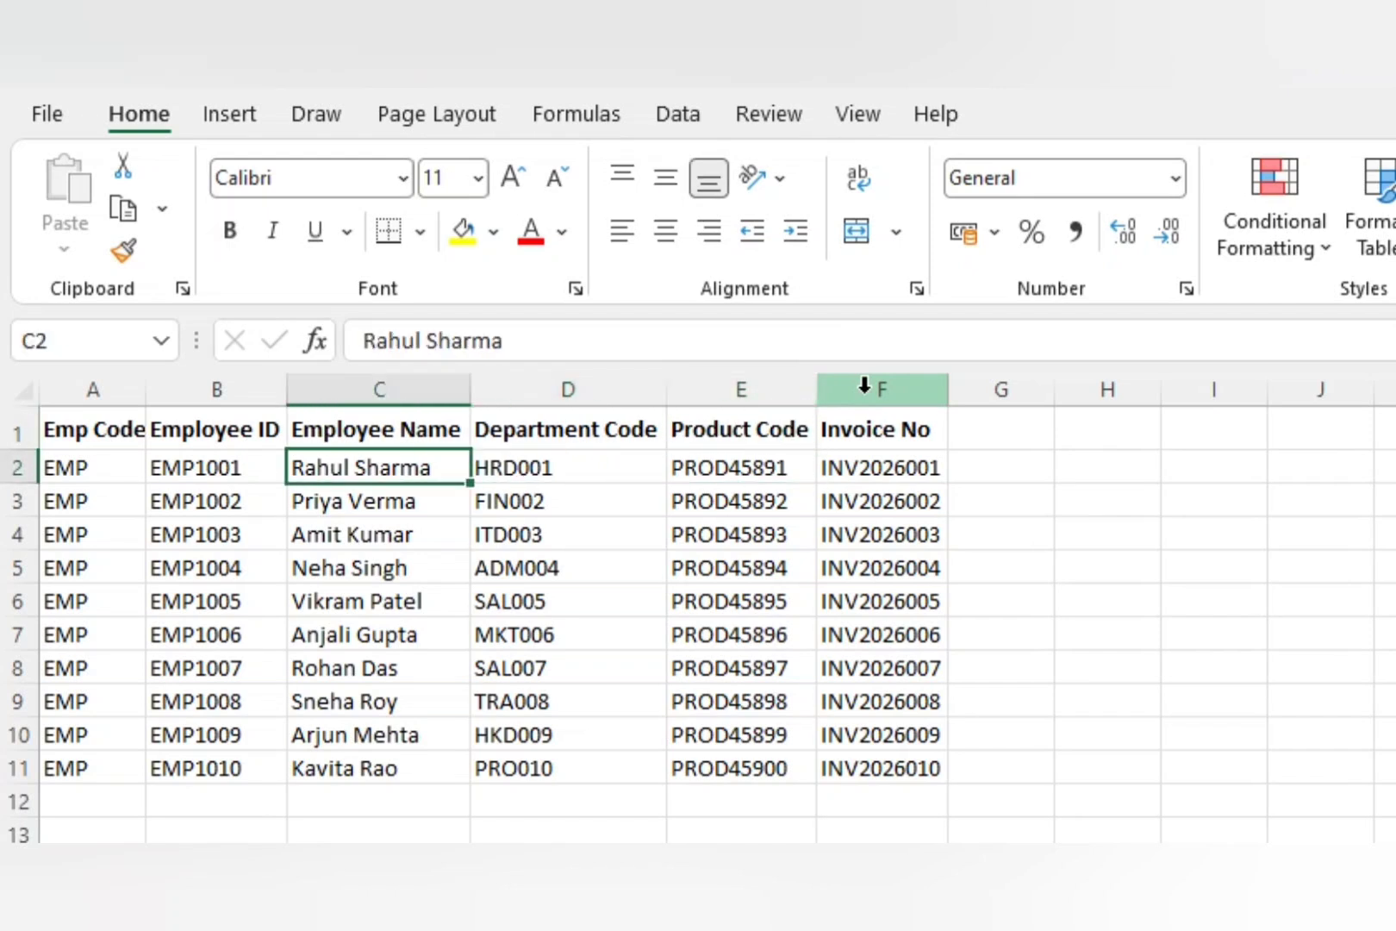
- Insert a new column before Department Code and give it the header "Dept" in D1
key(Right)
key(Up)
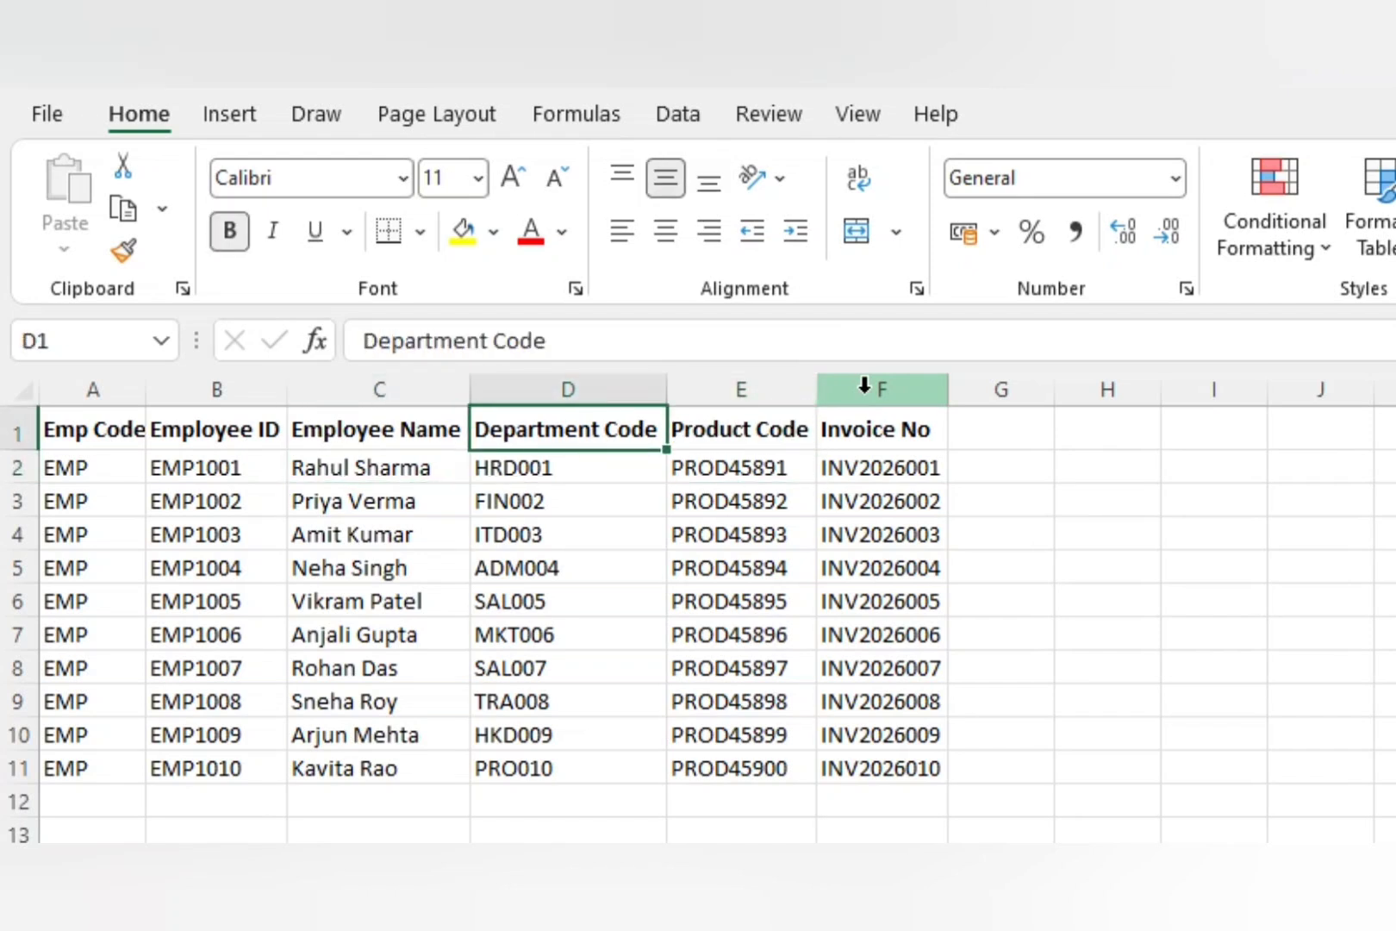
key(ctrl+space)
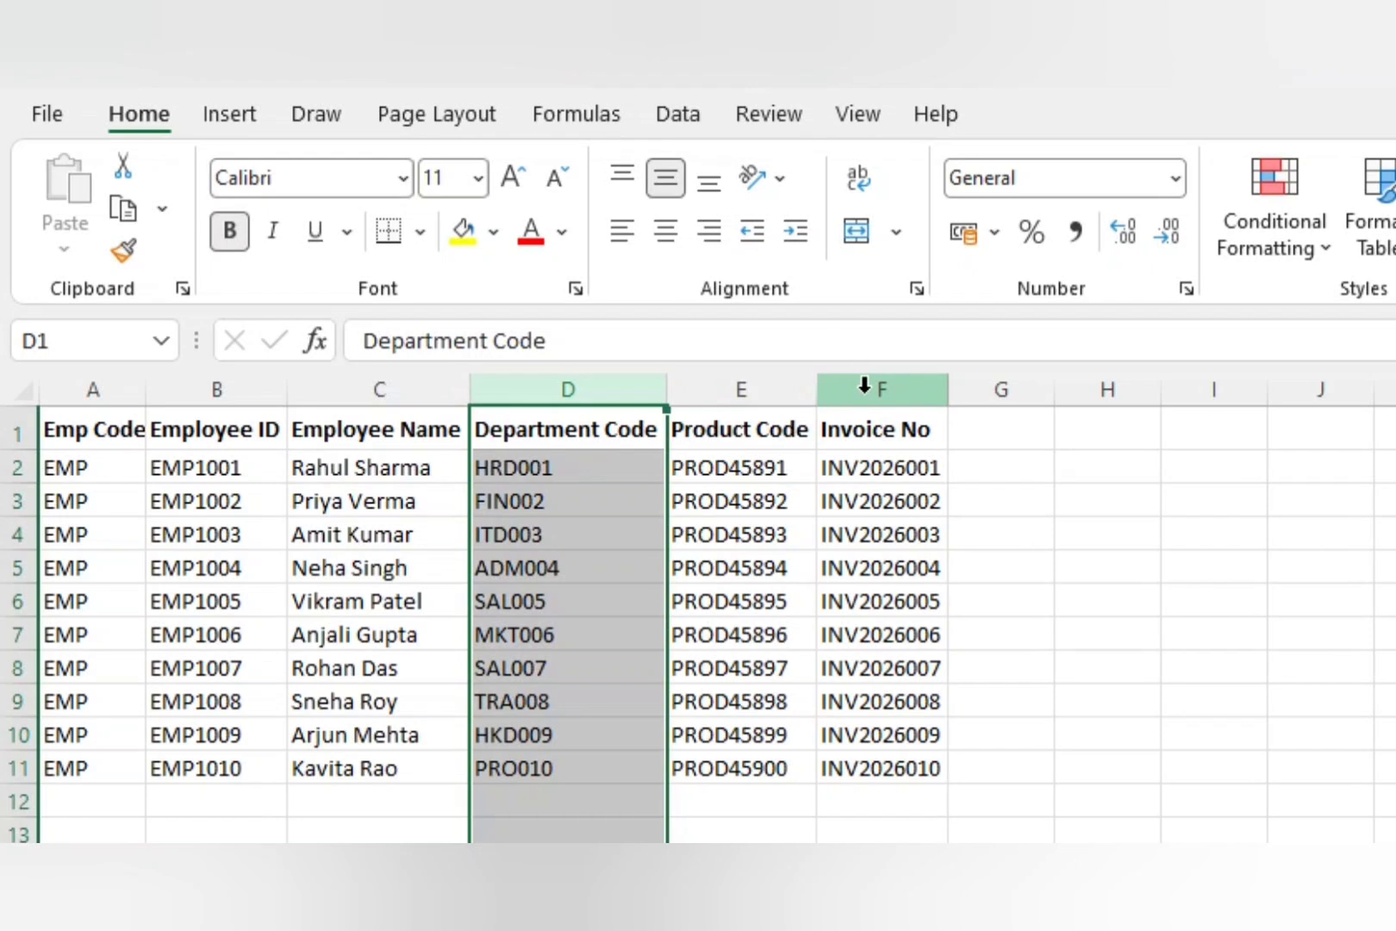
key(ctrl+shift+plus)
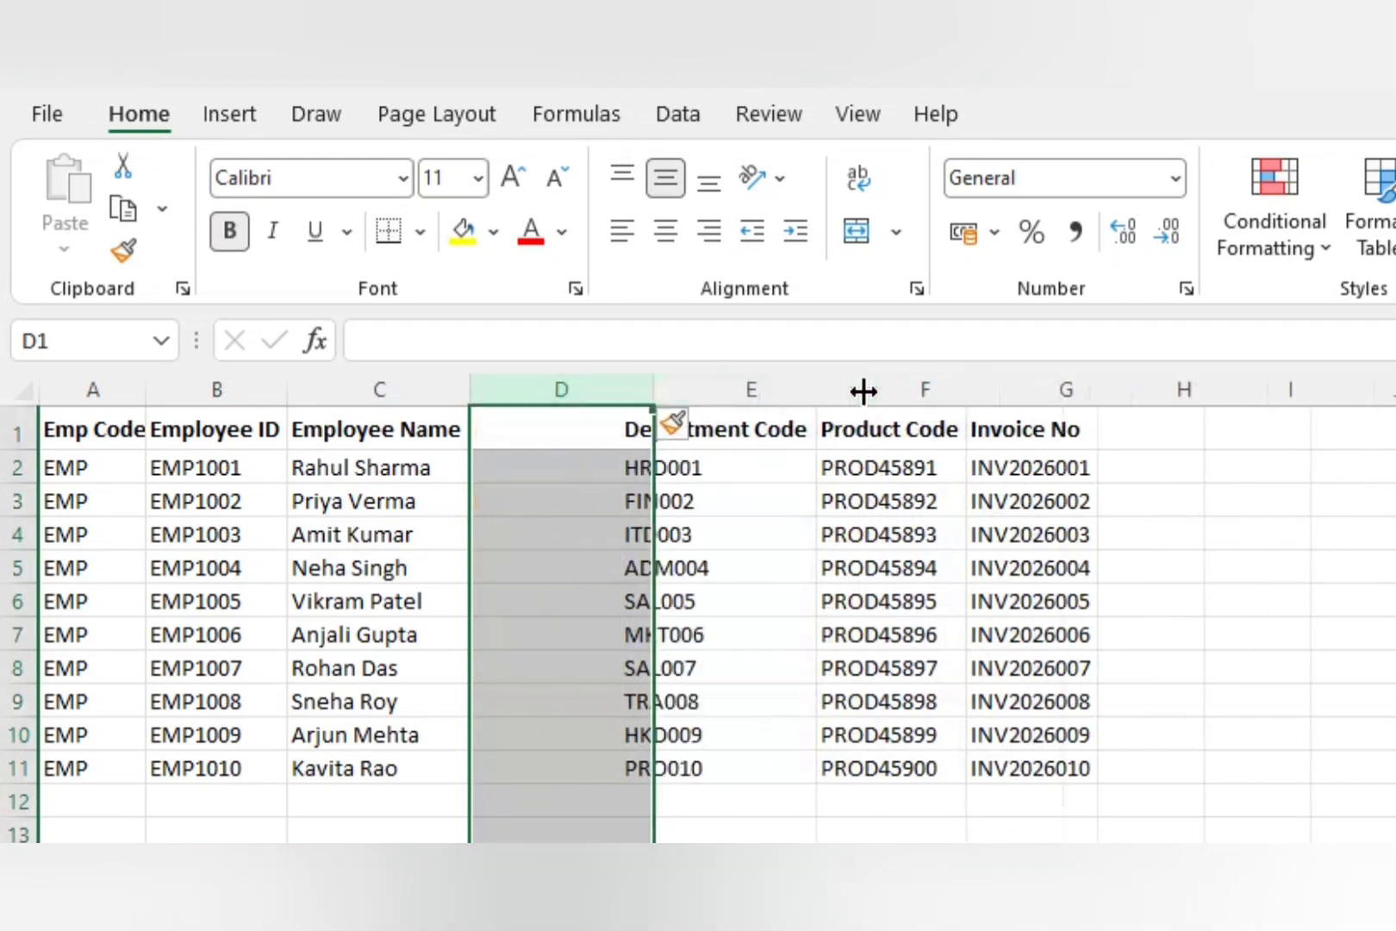
key(Up)
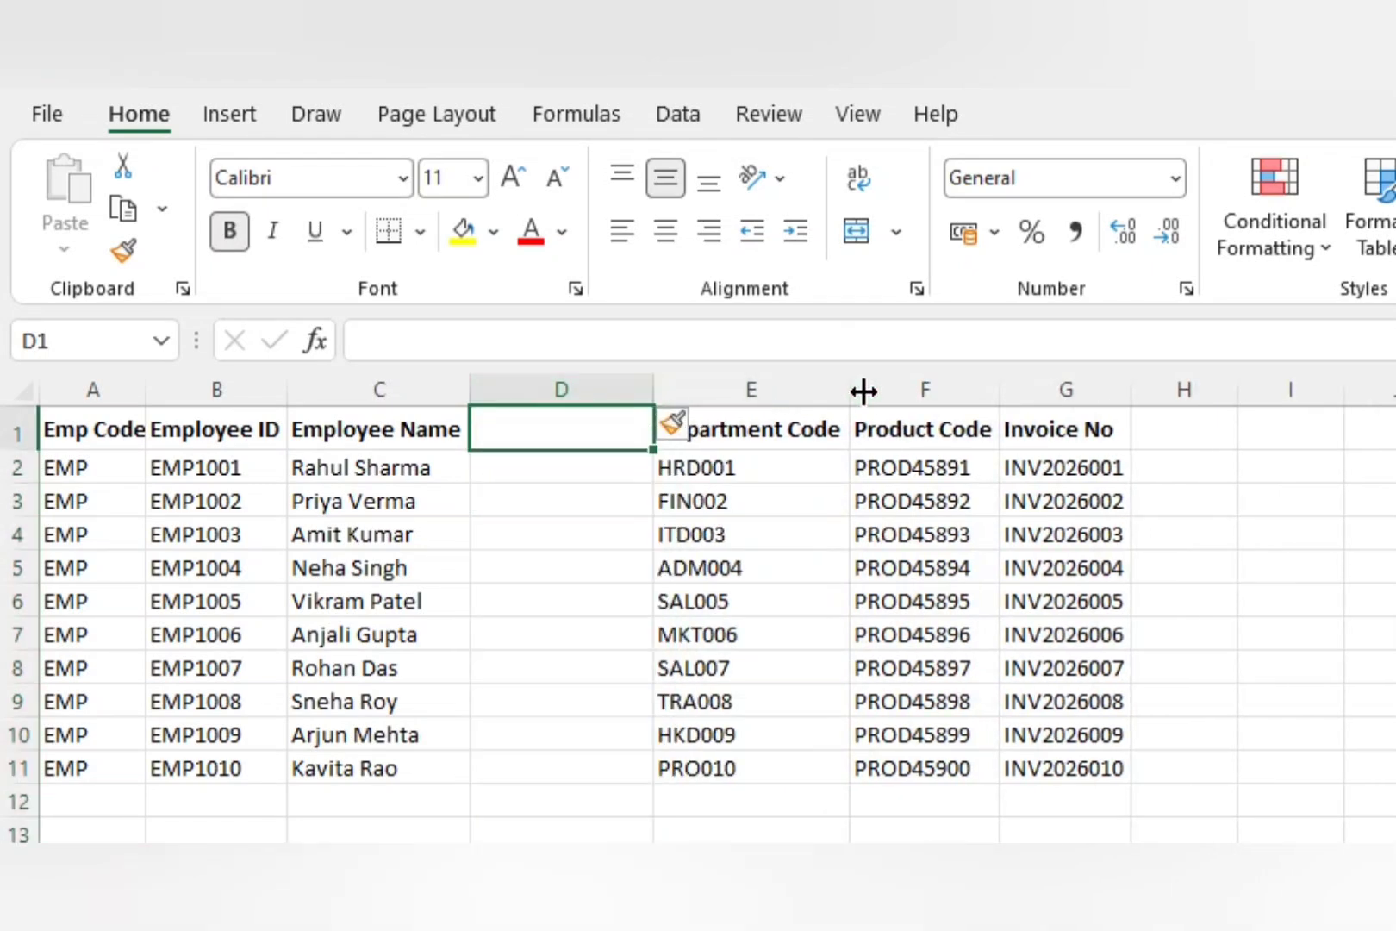
text(Dept)
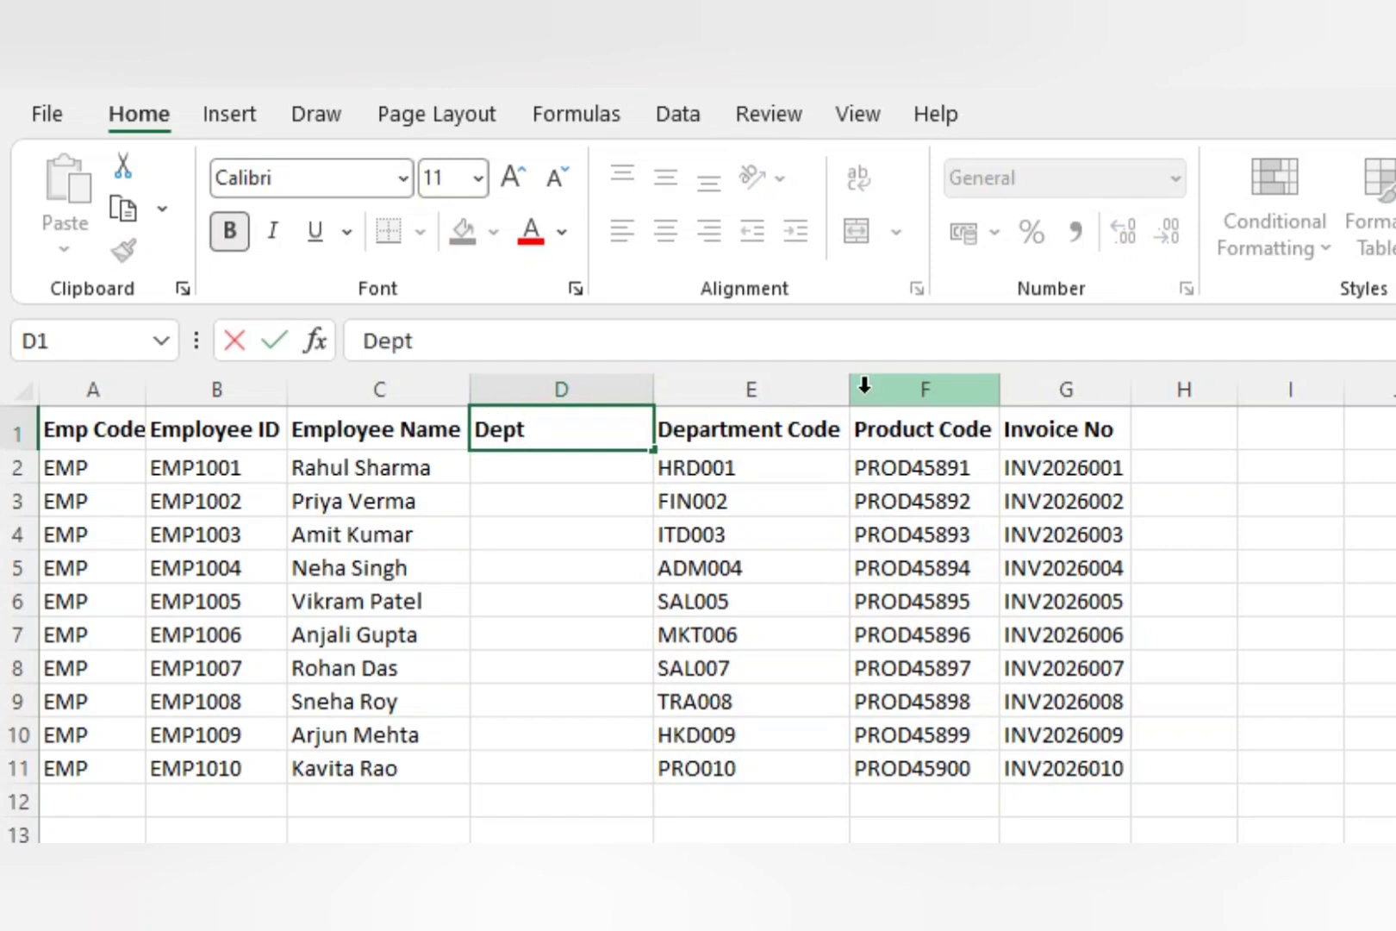
key(Return)
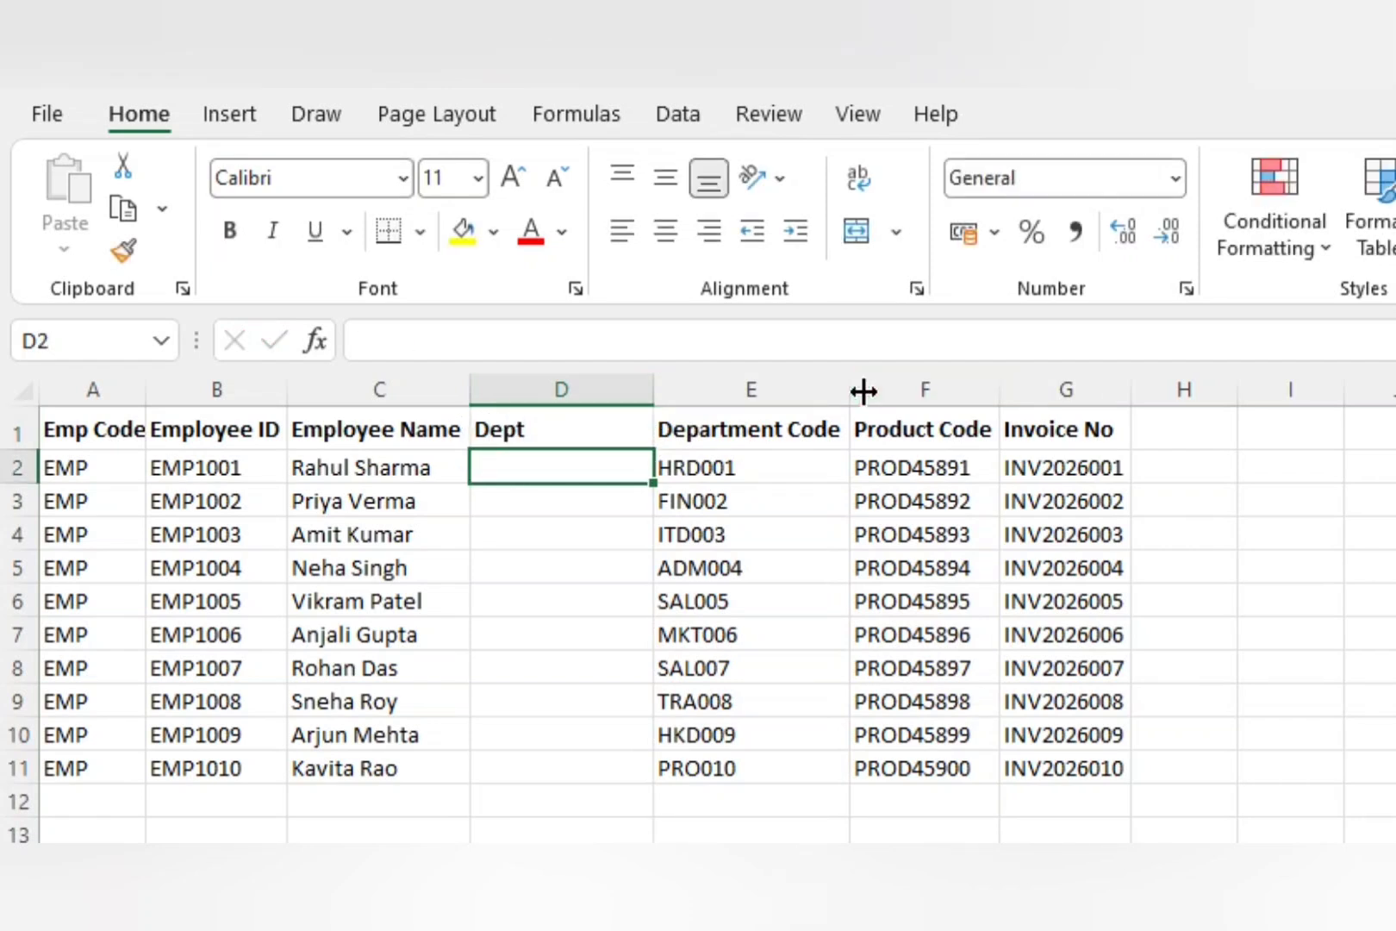
- Enter the formula =LEFT(E2,3) in D2 to extract the first three characters of the Department Code
text(=)
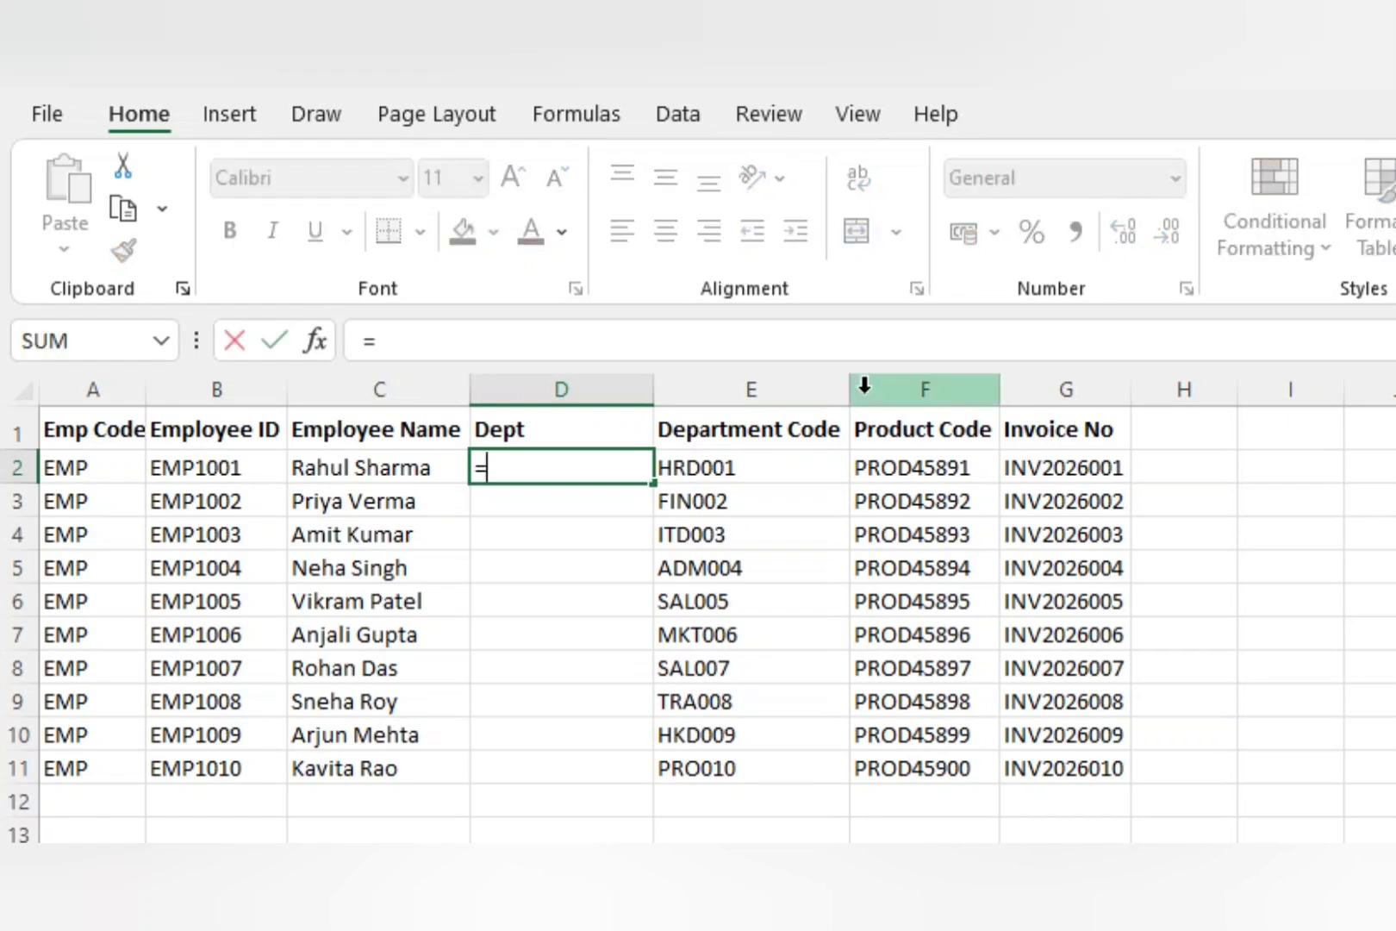
text(left)
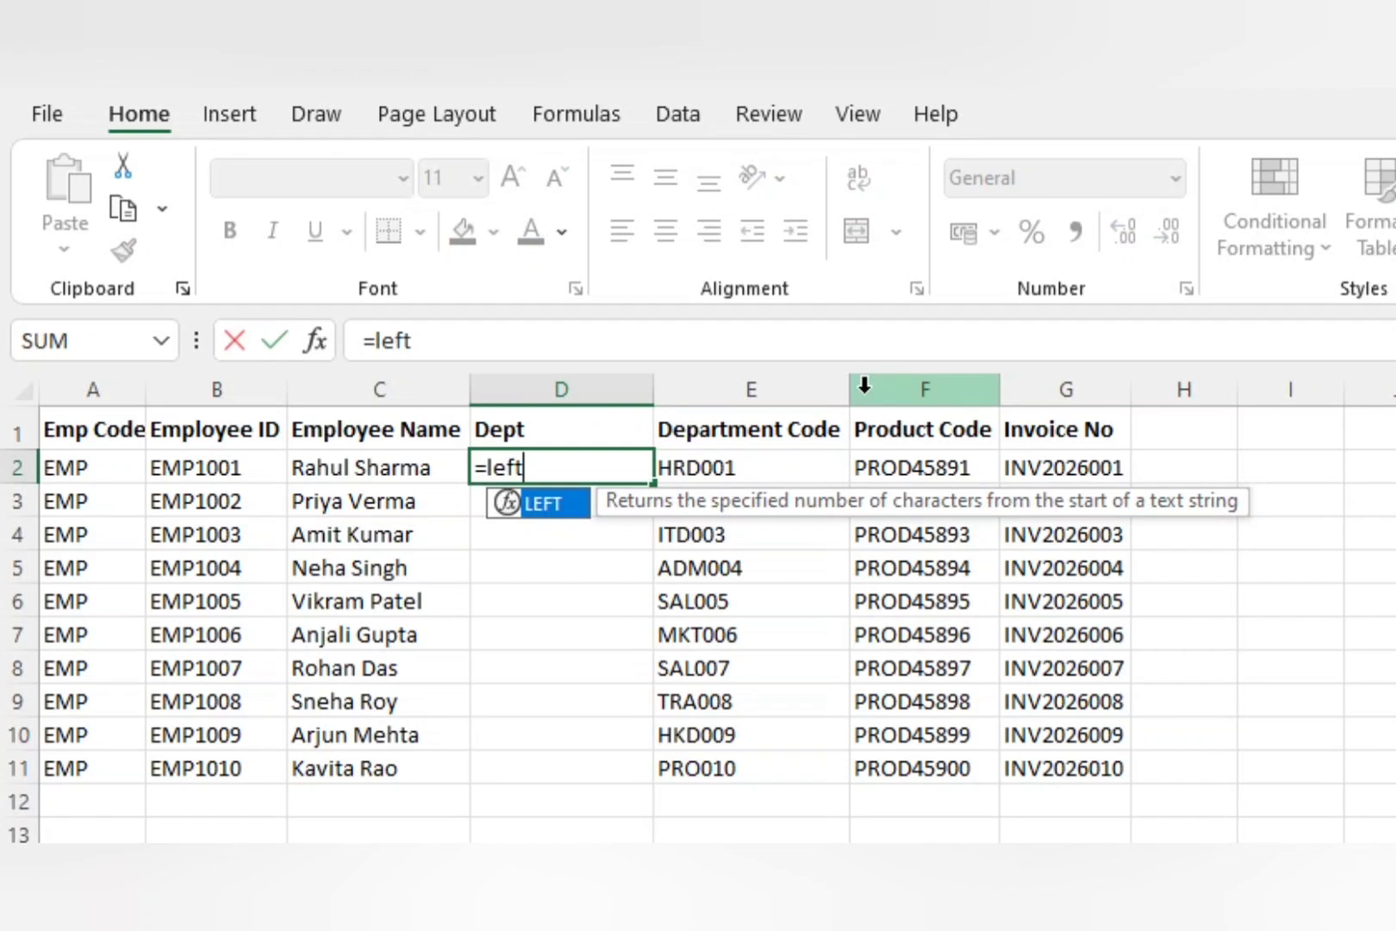
key(Tab)
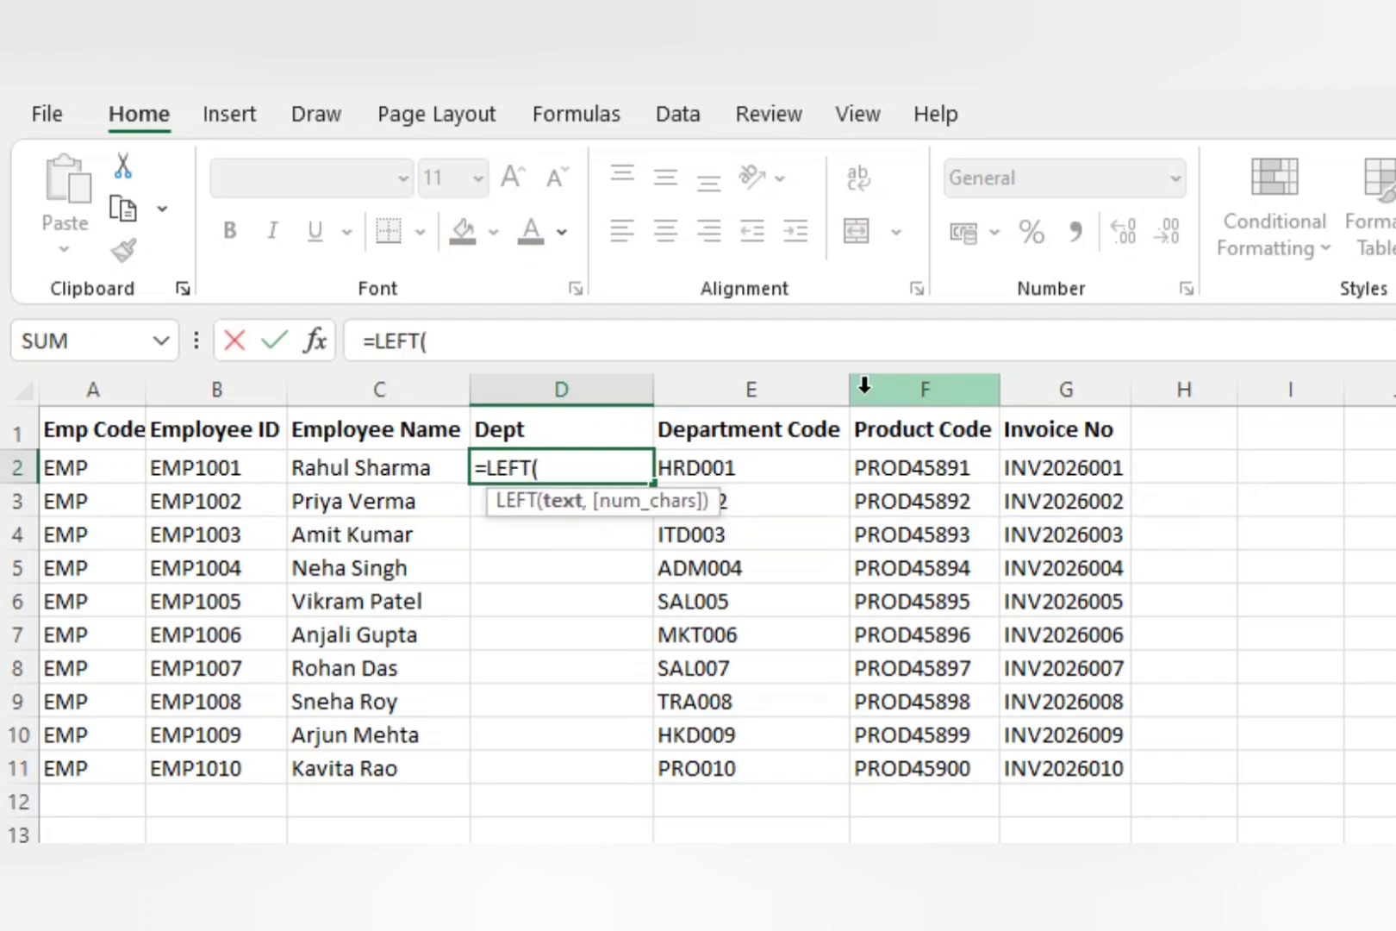
key(Right)
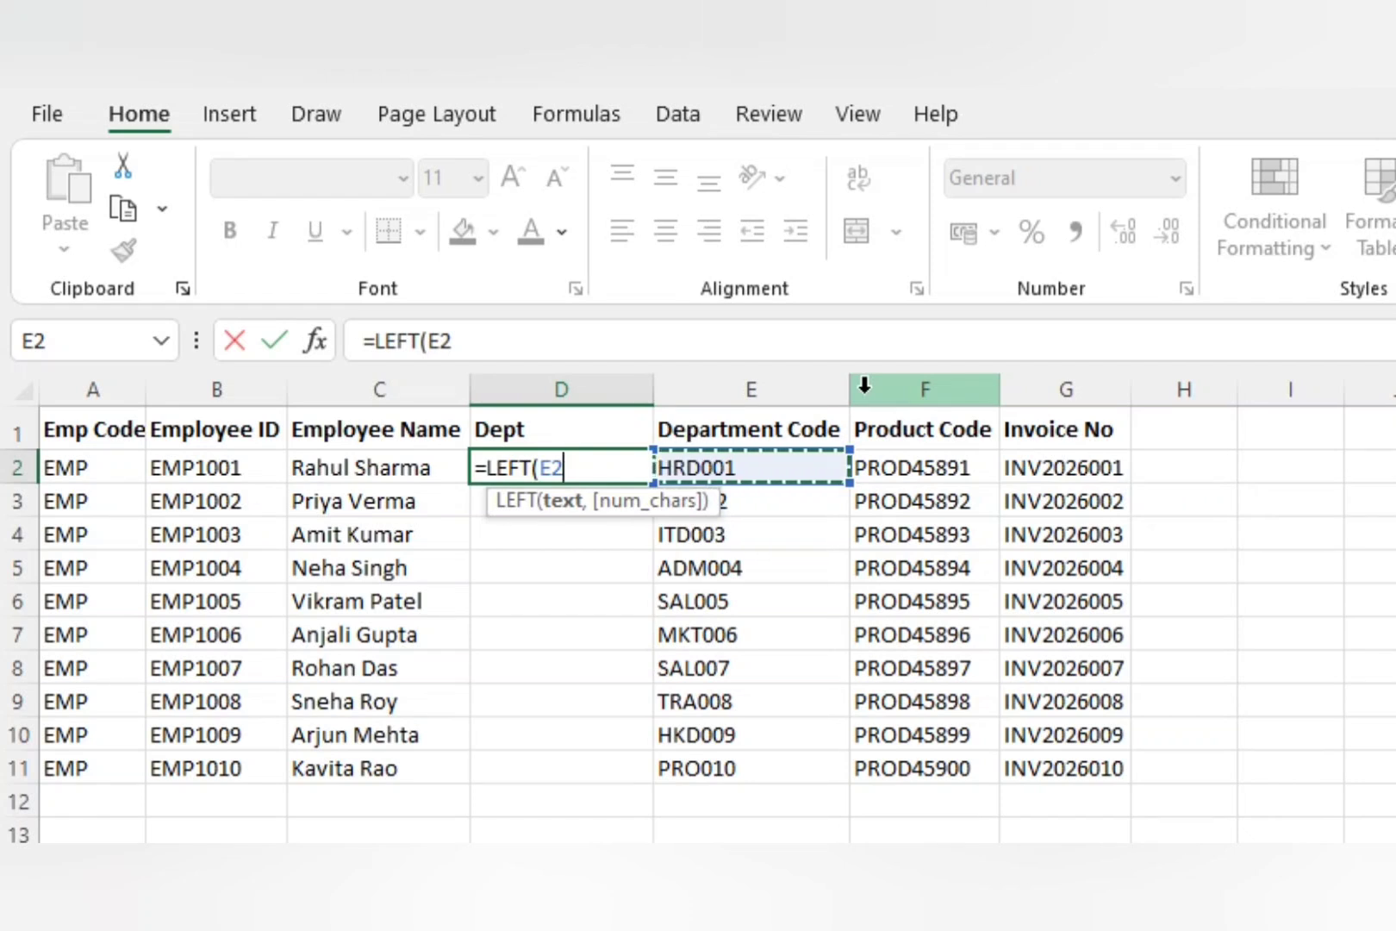
text(,)
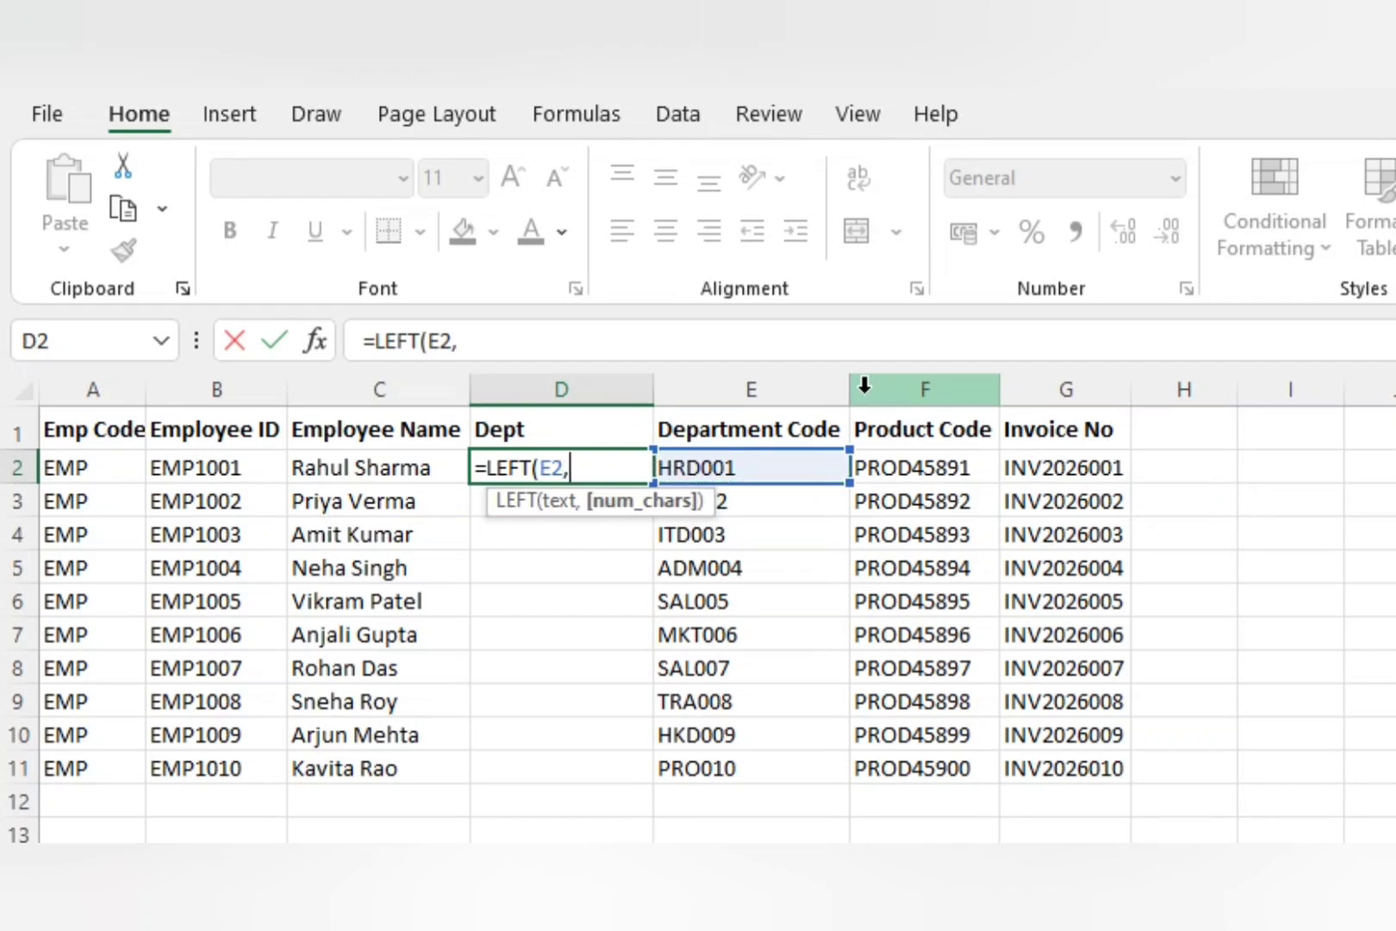
text(3))
key(Return)
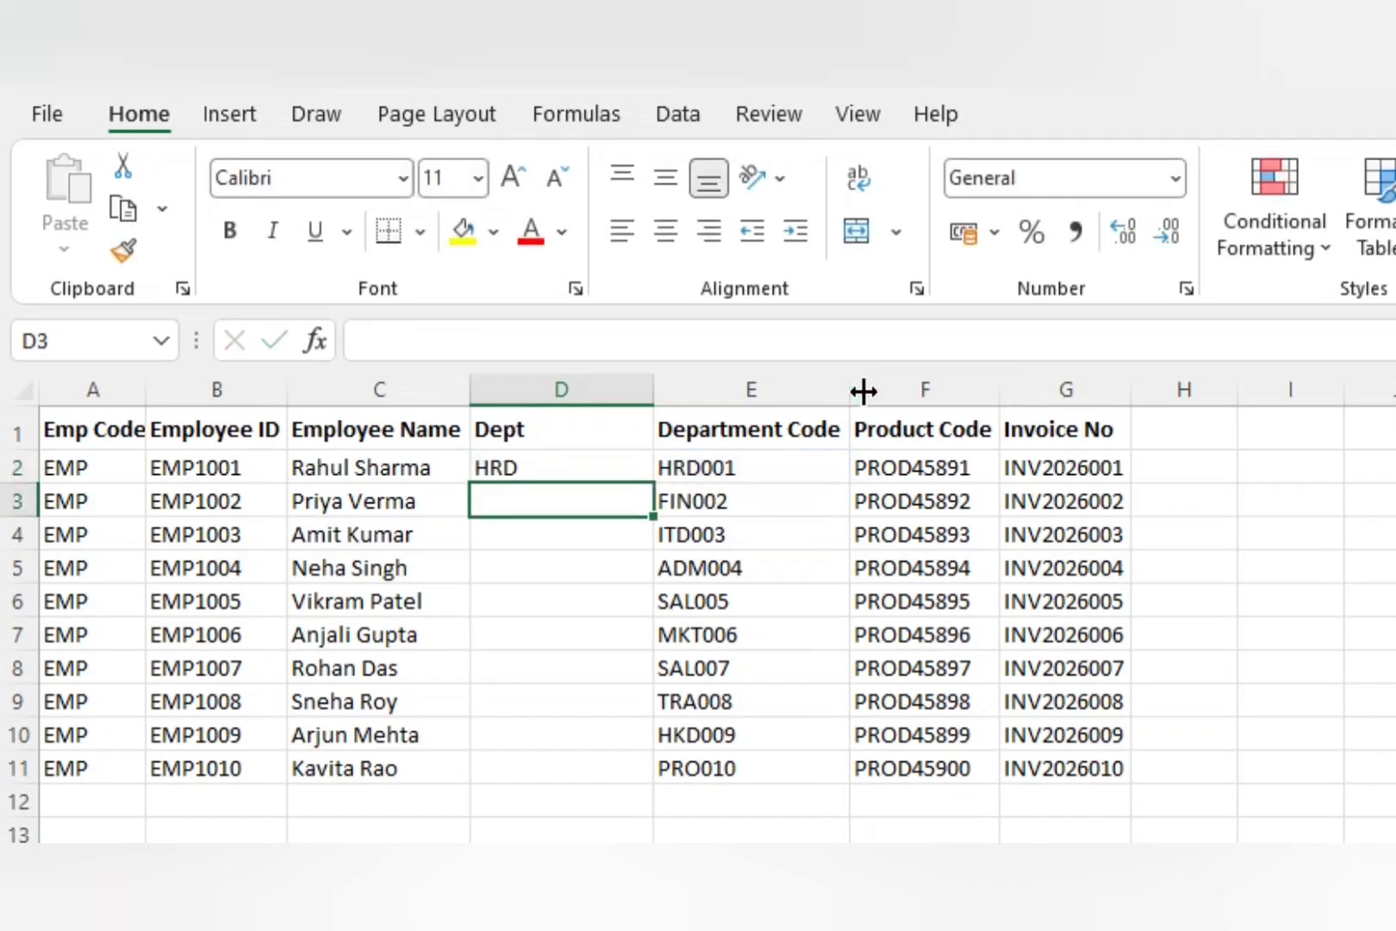
- Fill the LEFT formula from D2 down the Dept column through D11, matching the last employee row
key(Up)
key(Right)
key(ctrl+Down)
key(Left)
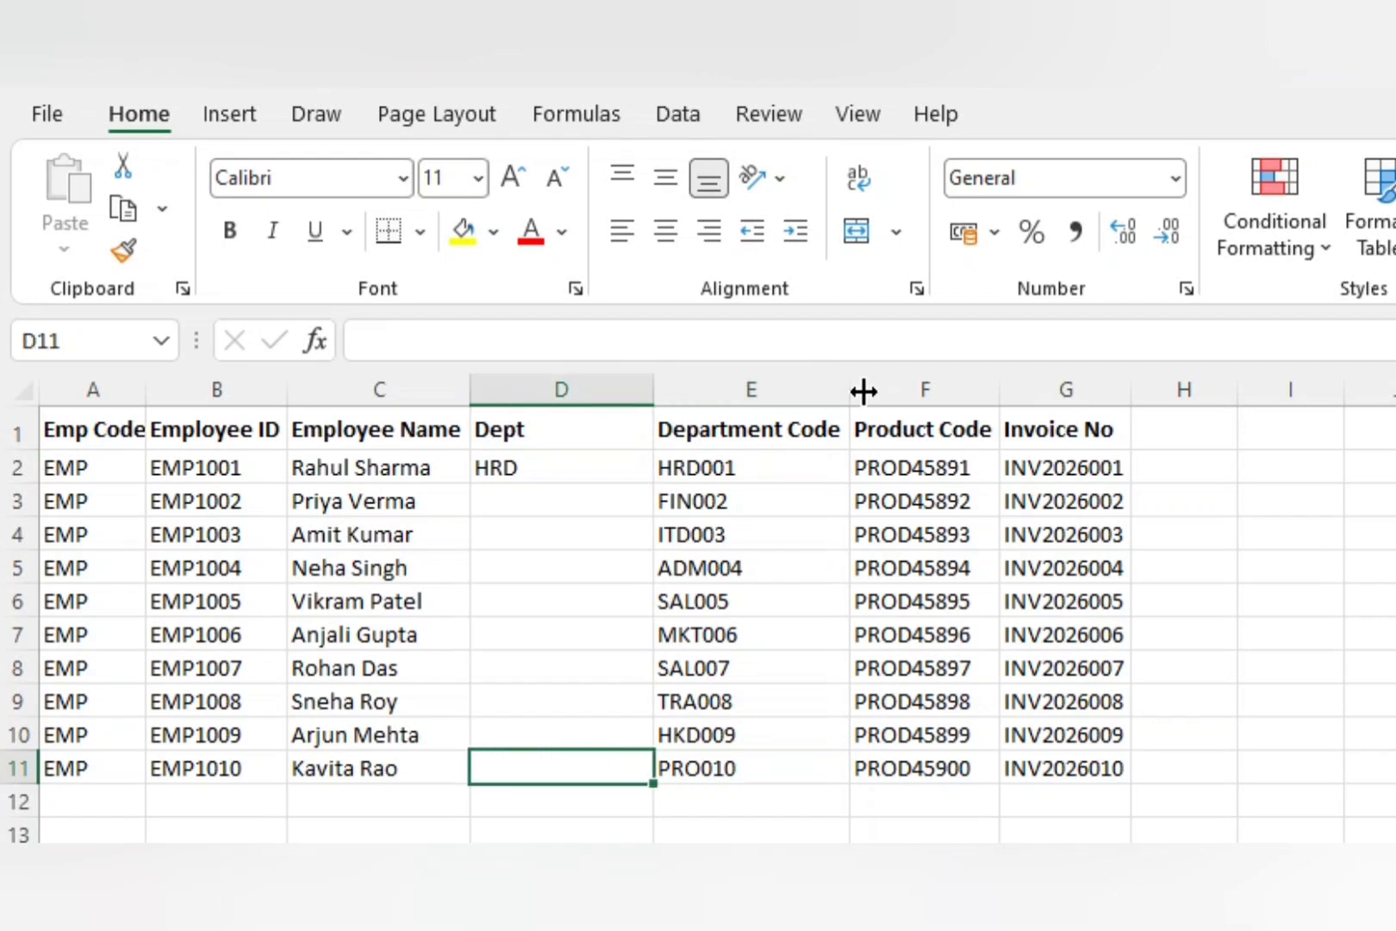
key(ctrl+shift+Up)
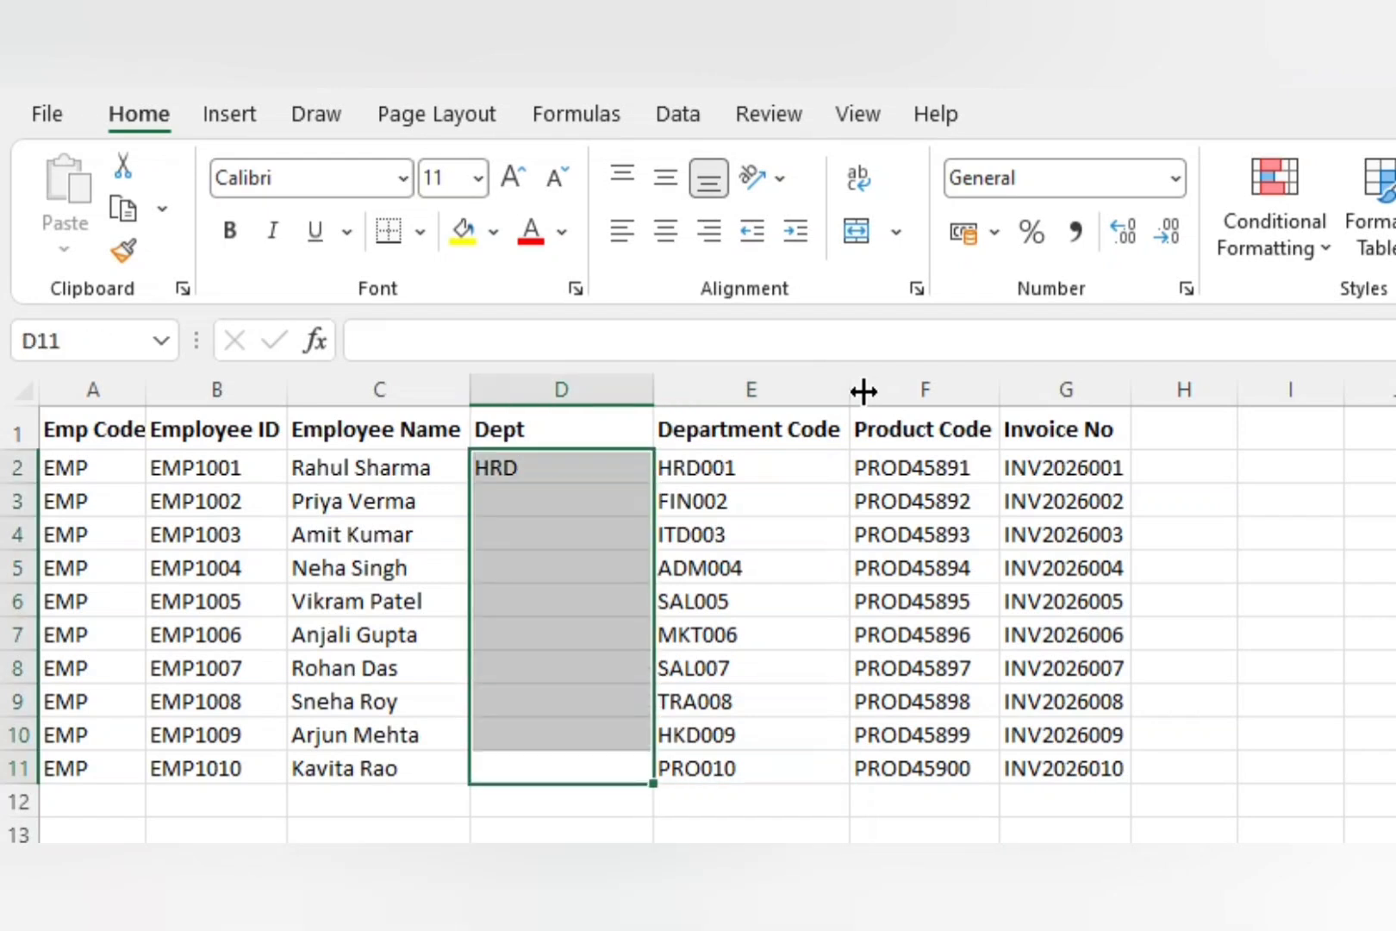
key(ctrl+d)
key(ctrl+Up)
key(Down)
key(Right)
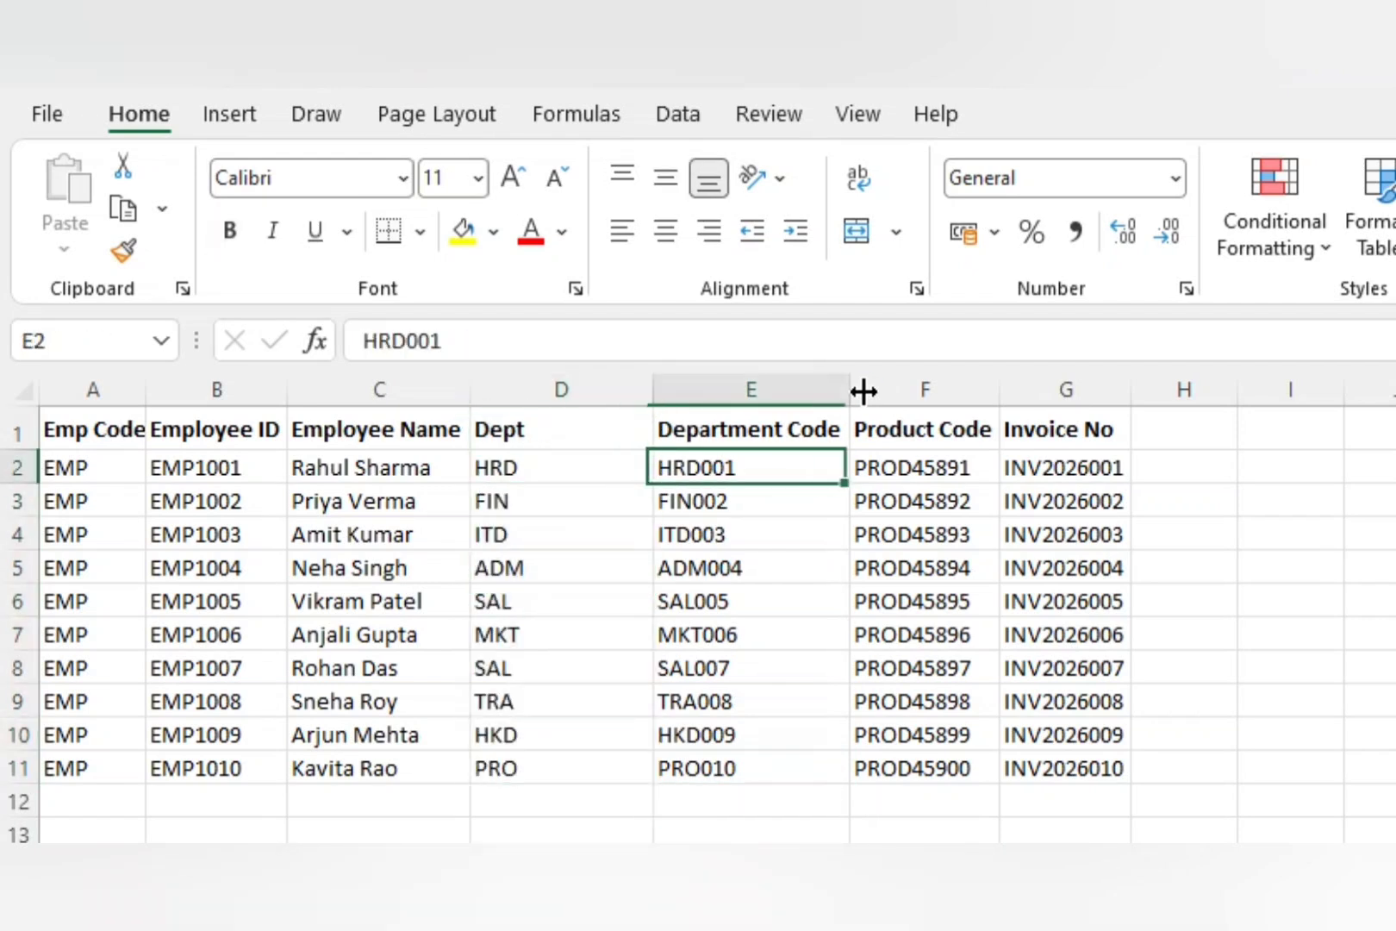
- AutoFit the width of the entire Dept column to its contents
key(Left)
key(Up)
key(ctrl+space)
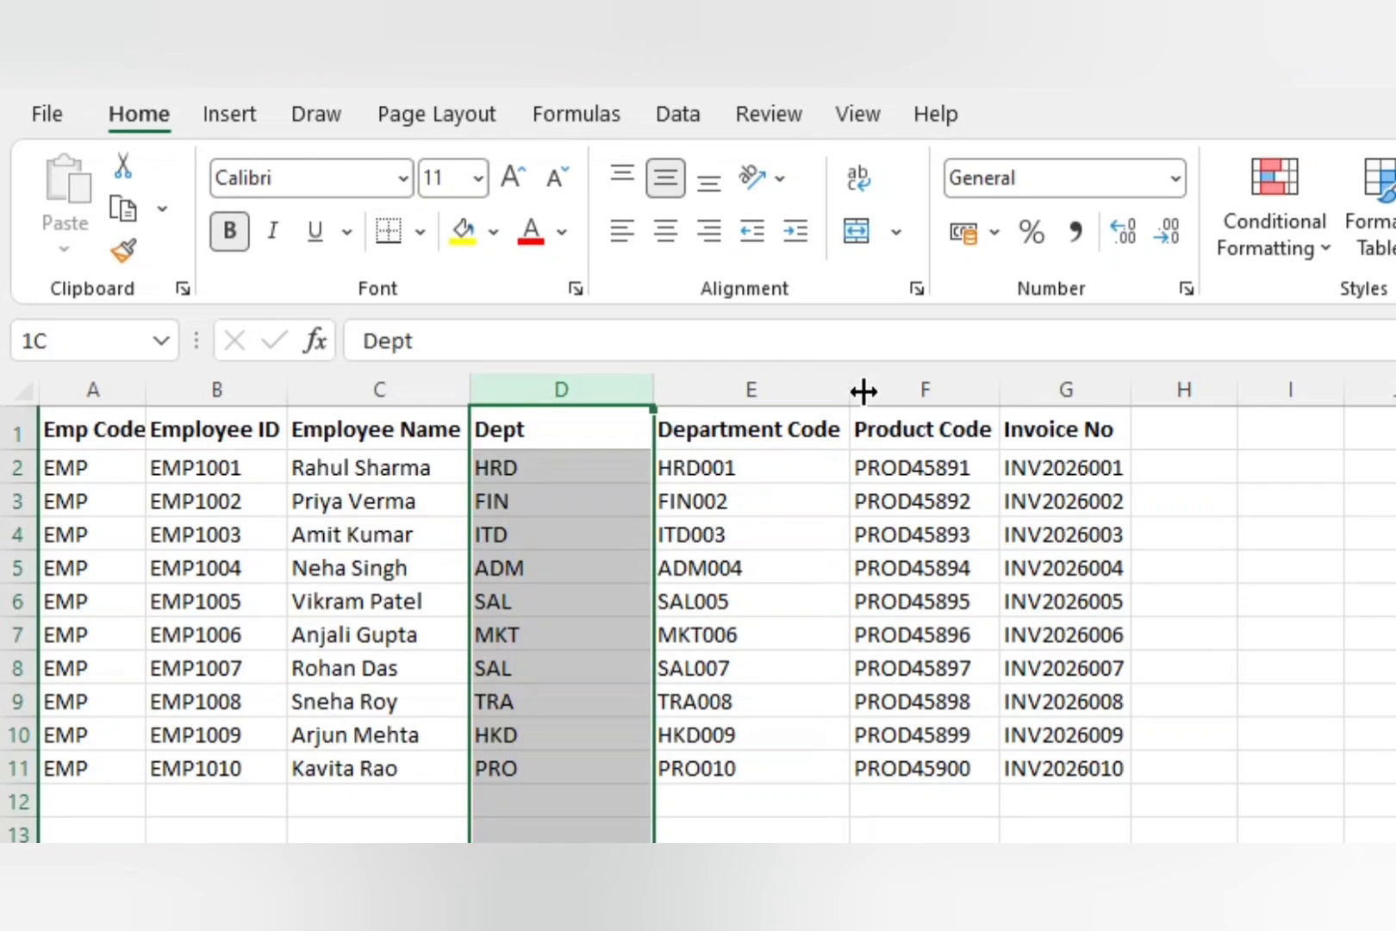
key(ctrl+])
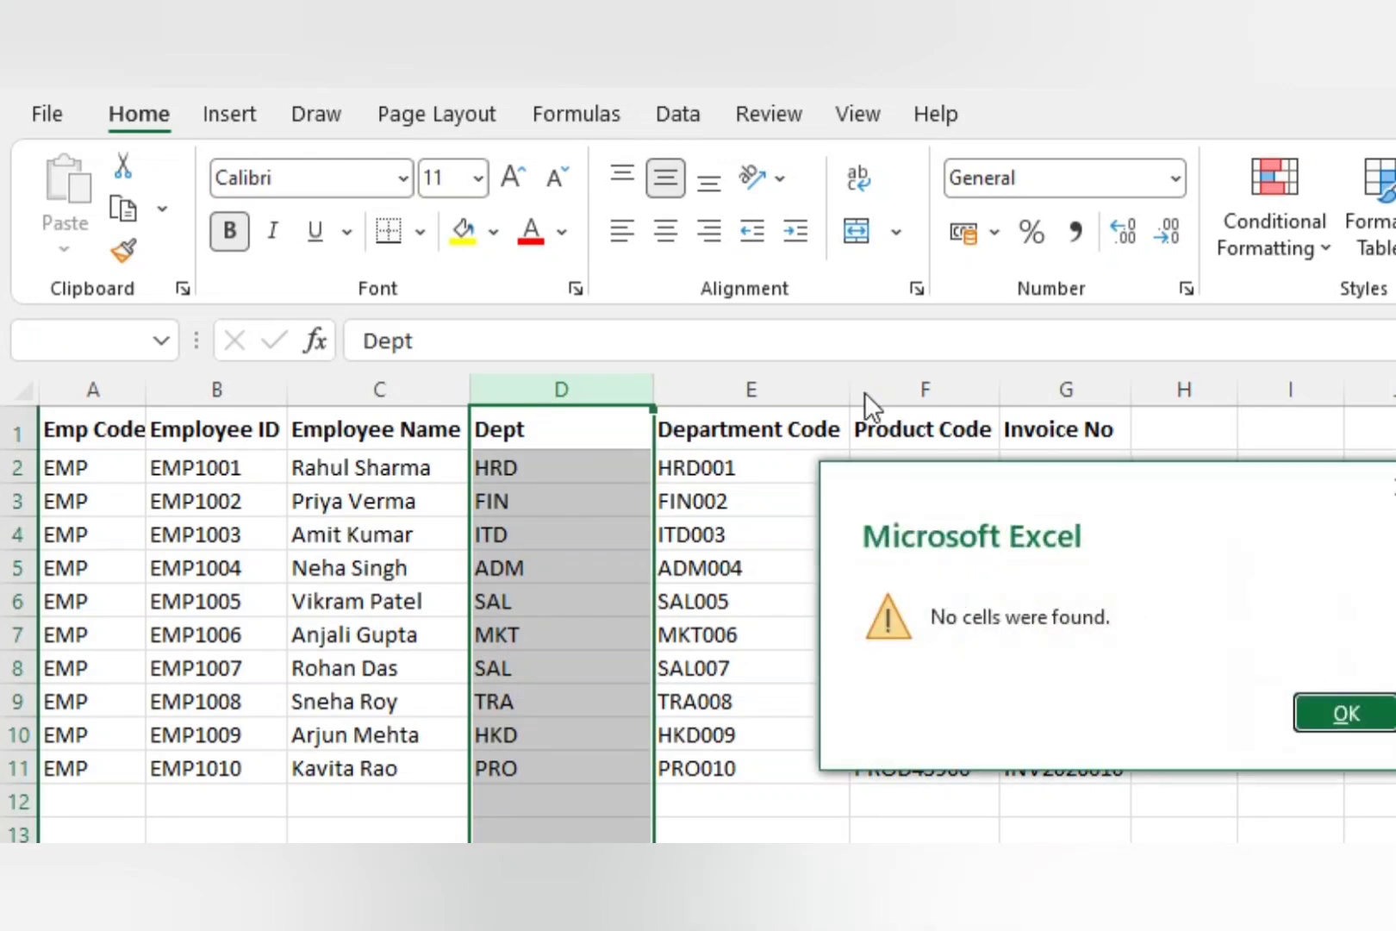
key(Return)
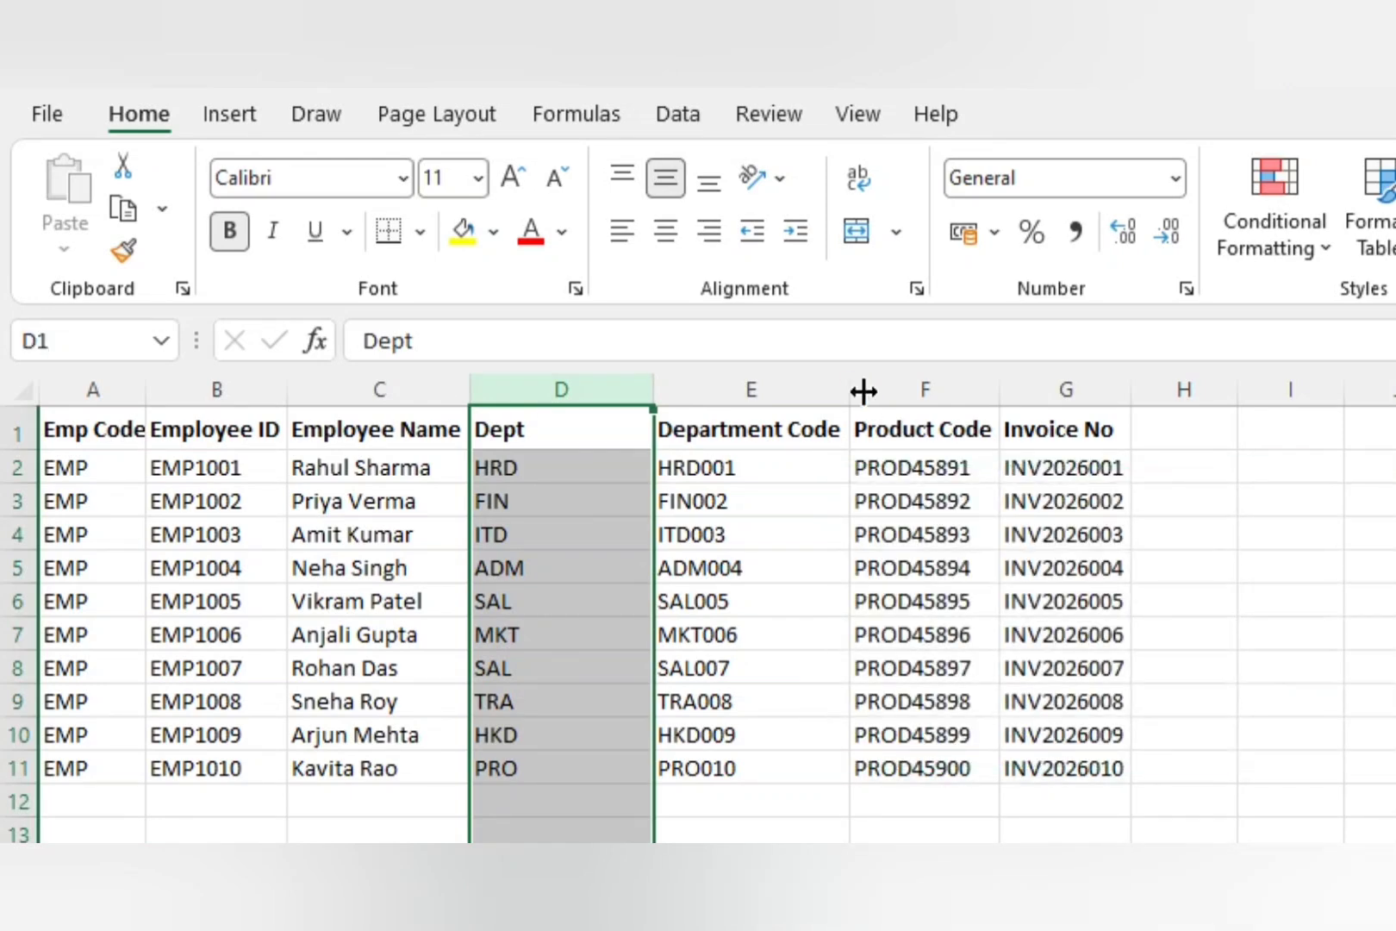
key(ctrl+[)
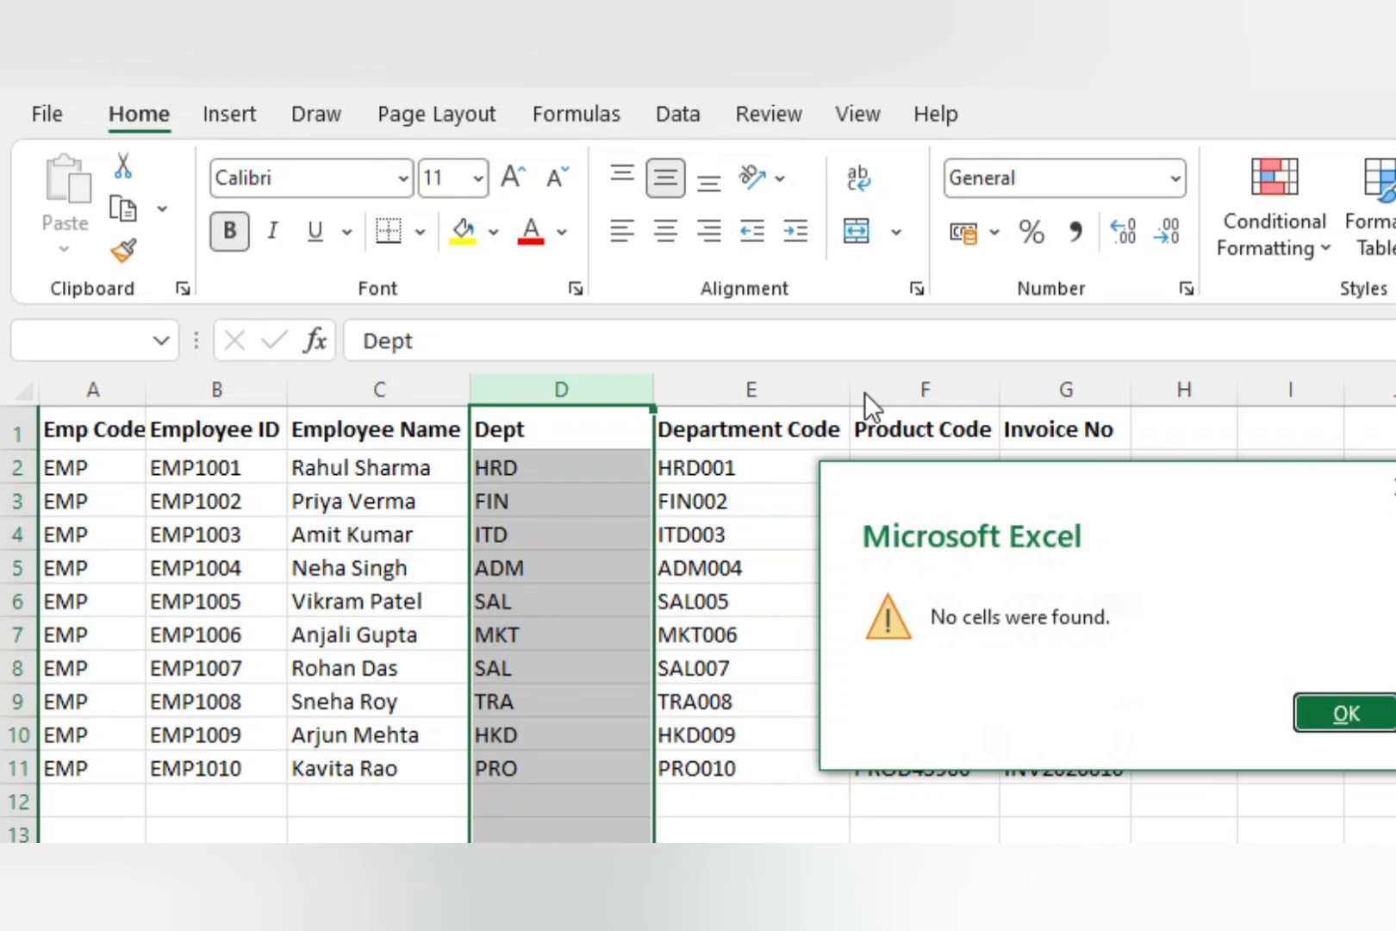
key(Return)
key(alt+h)
key(o)
key(i)
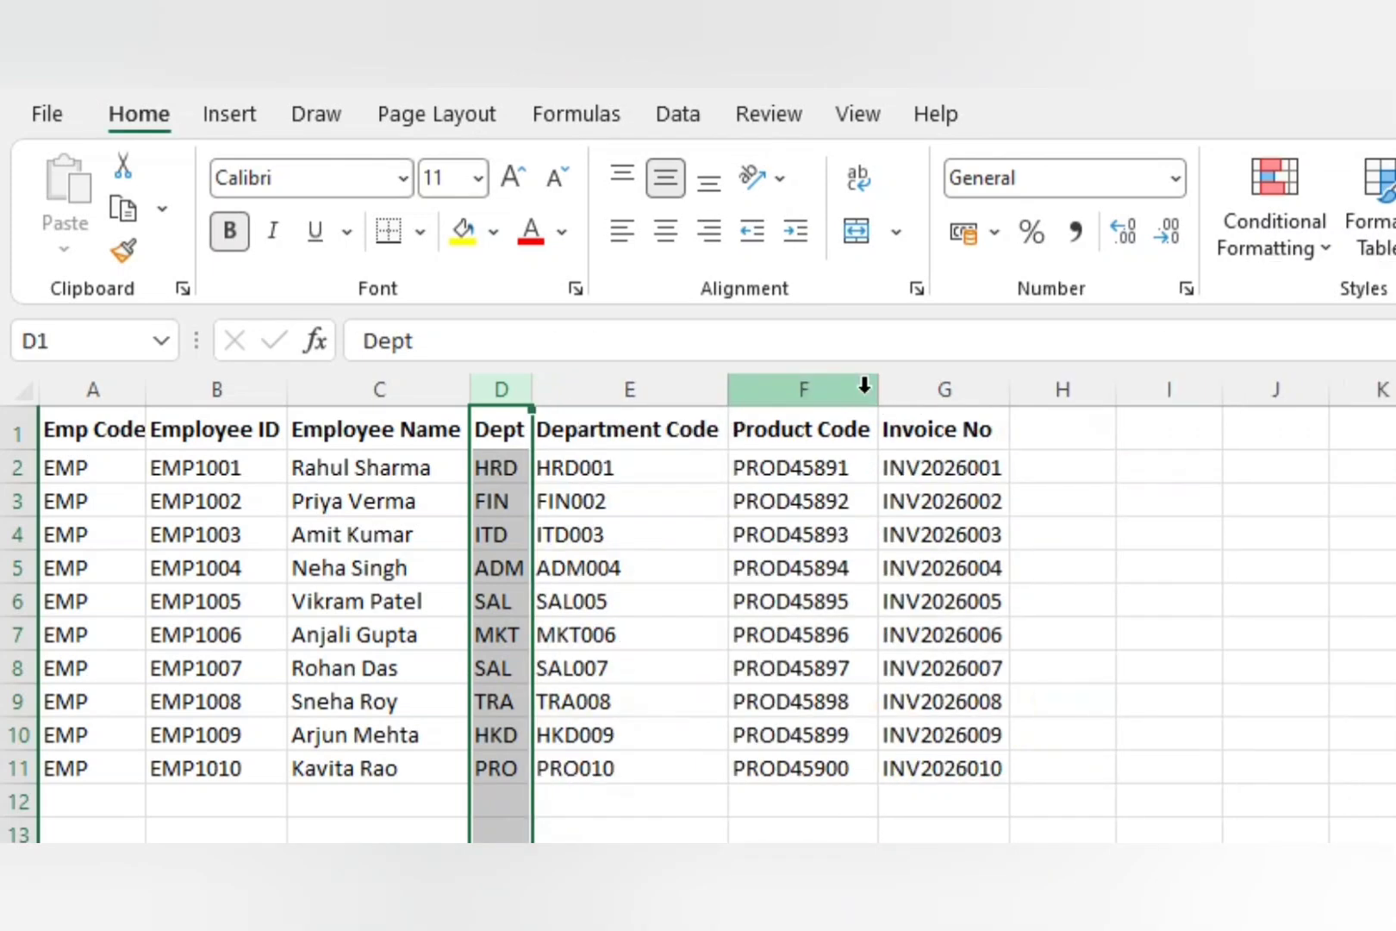
- Insert a new column before Product Code and give it the header "Pro" in F1
key(Down)
key(Right)
key(Up)
key(Down)
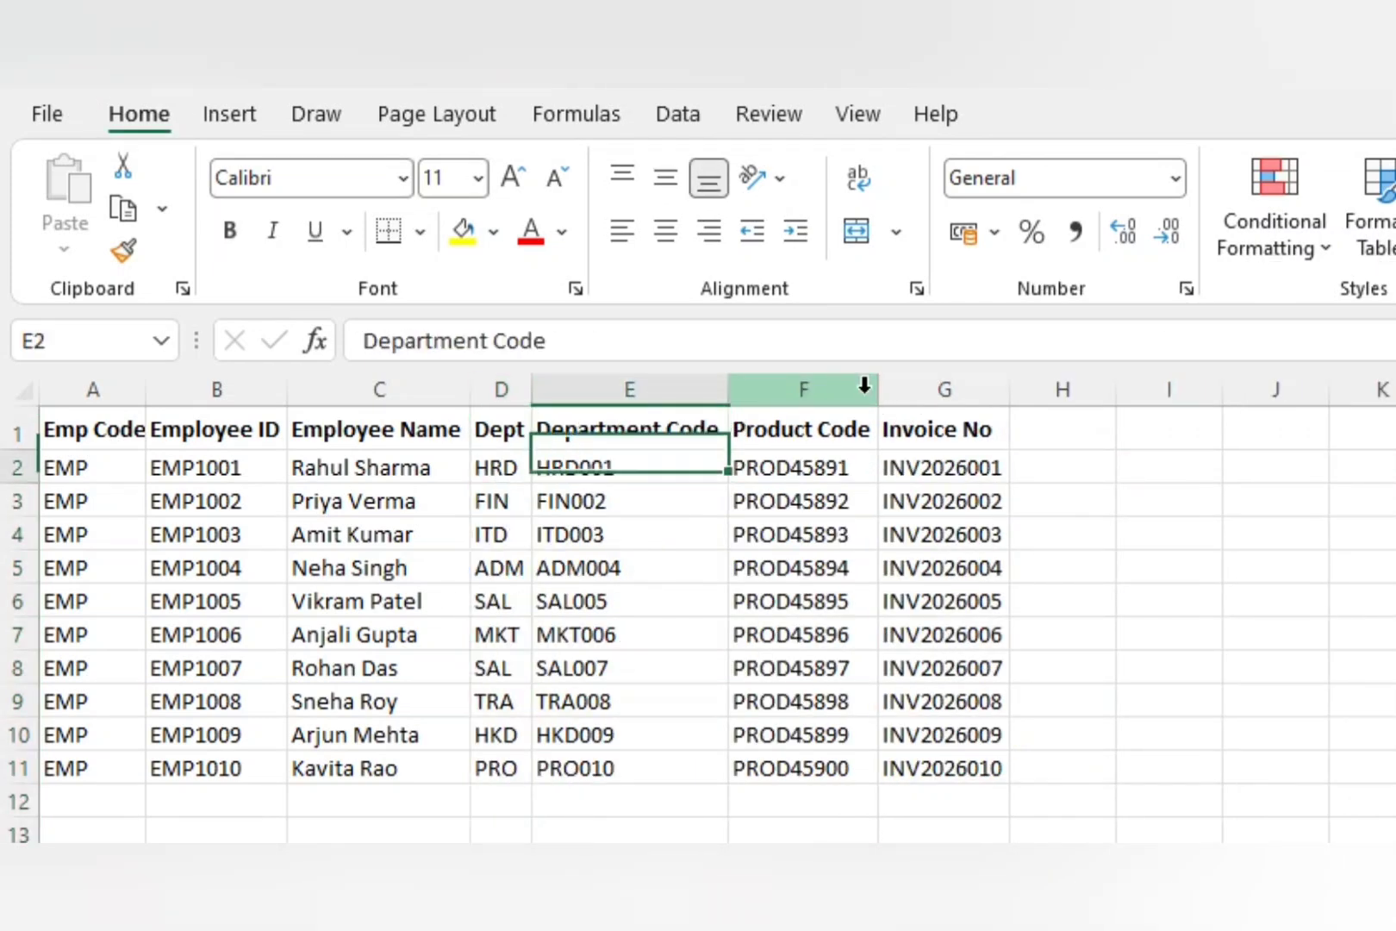
key(Right)
key(Up)
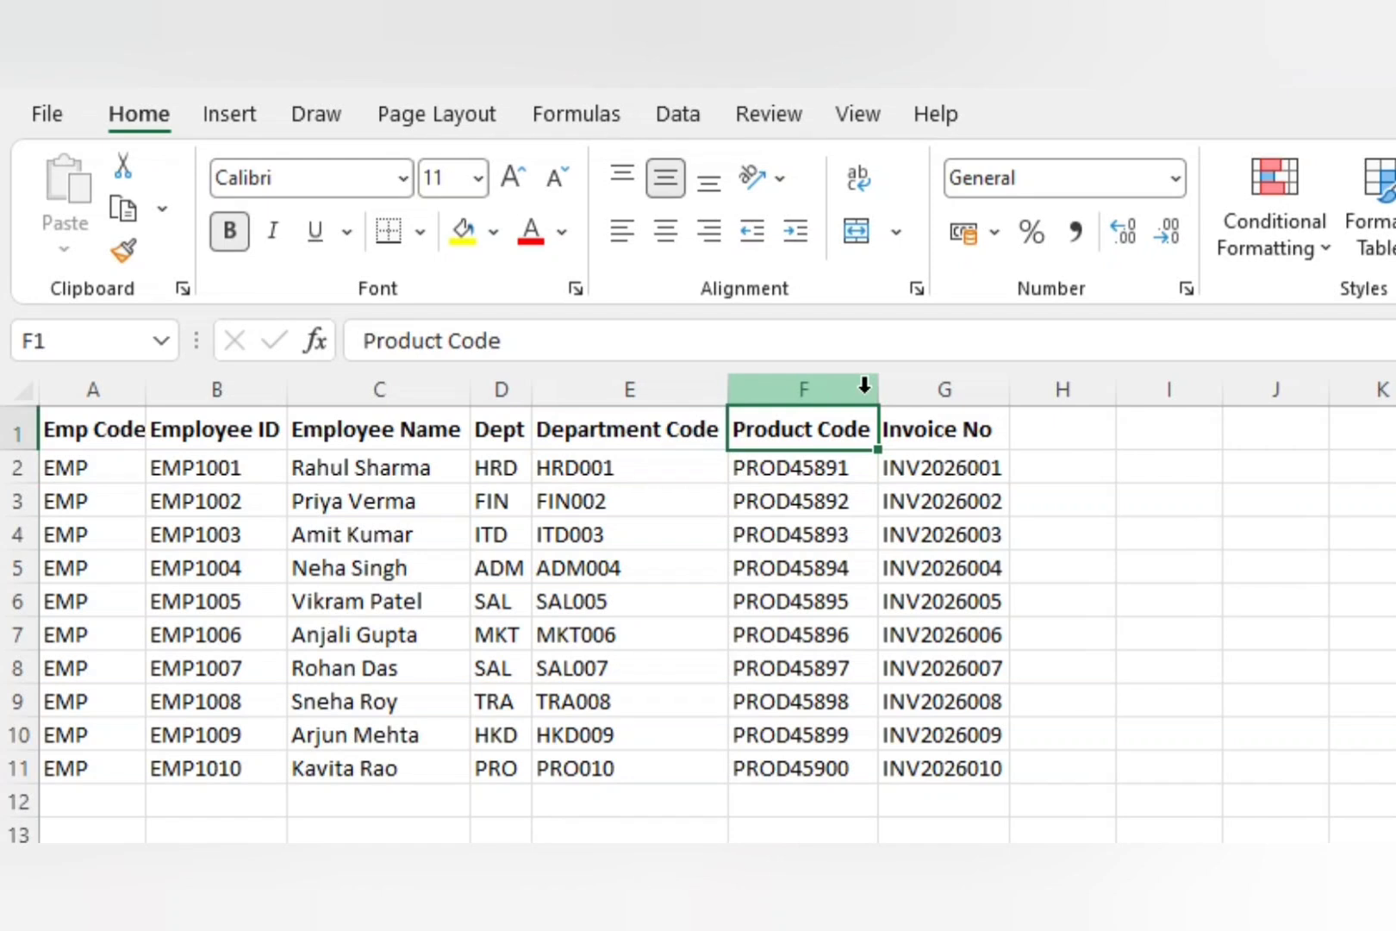
click(865, 385)
key(ctrl+shift+plus)
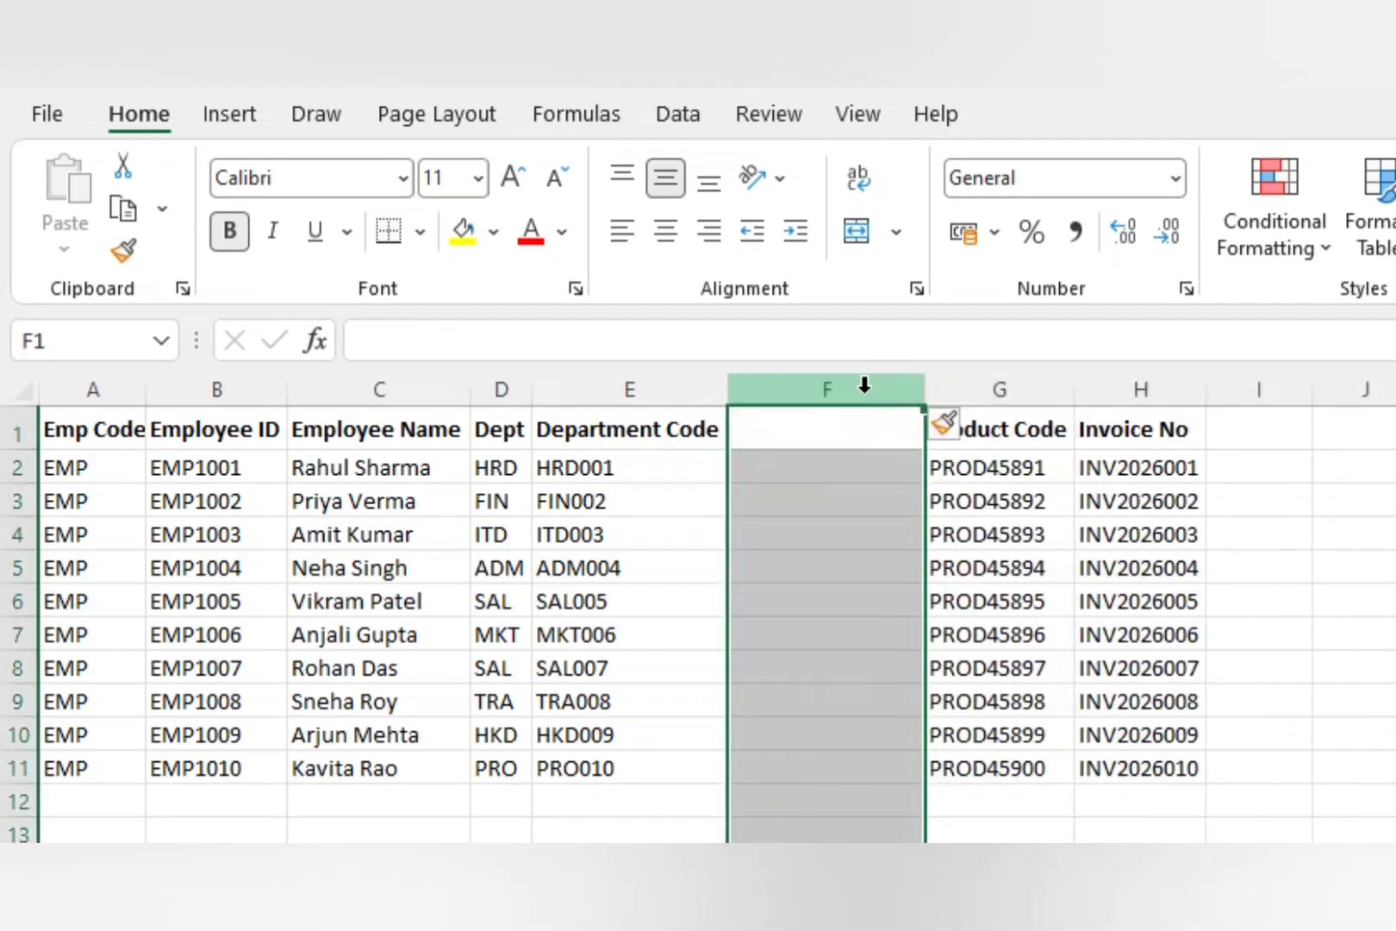
key(Up)
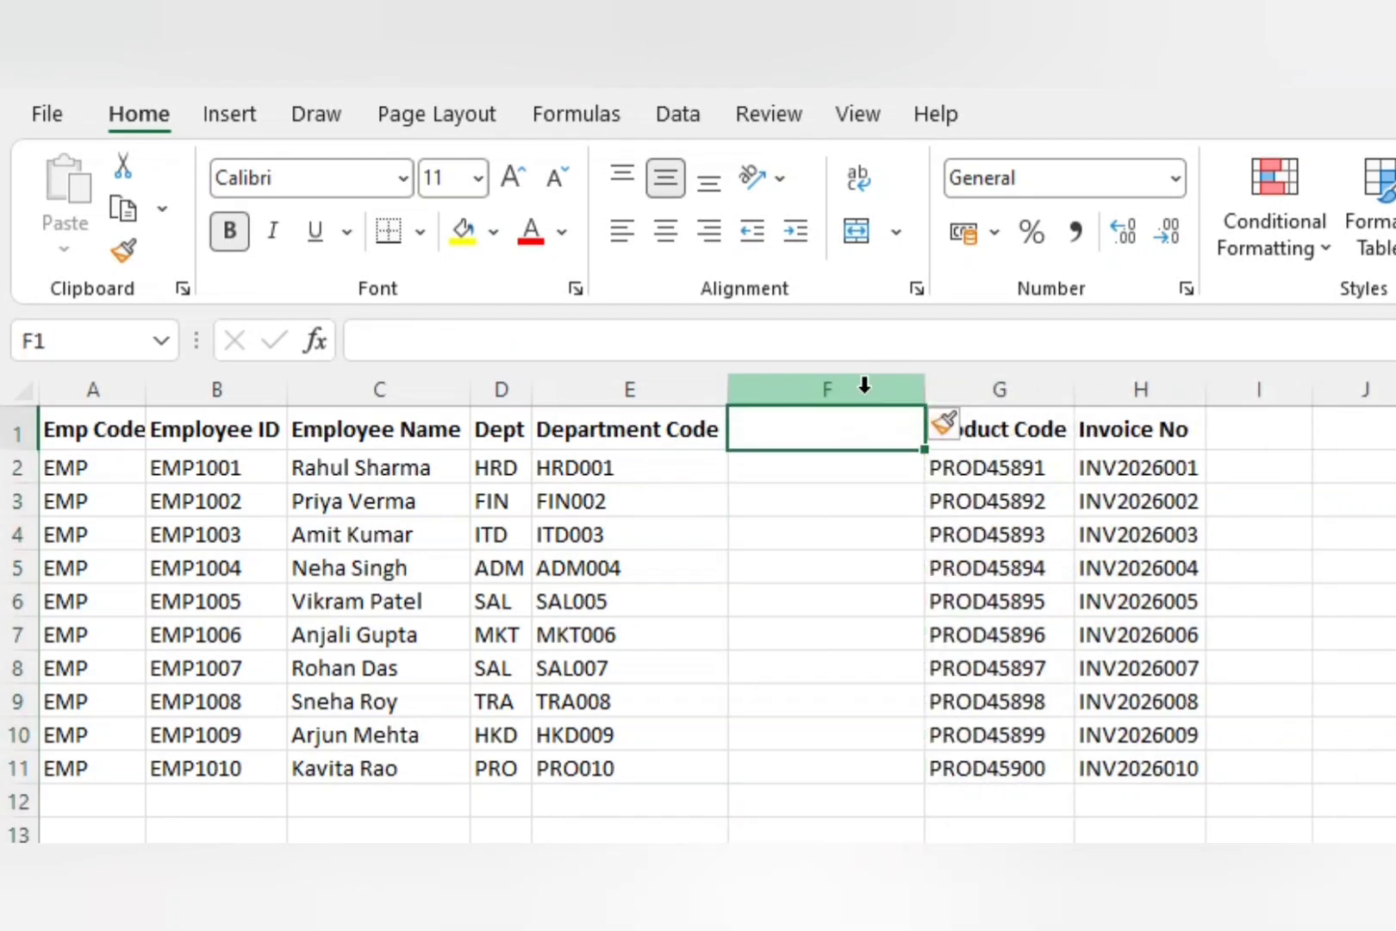
text(P)
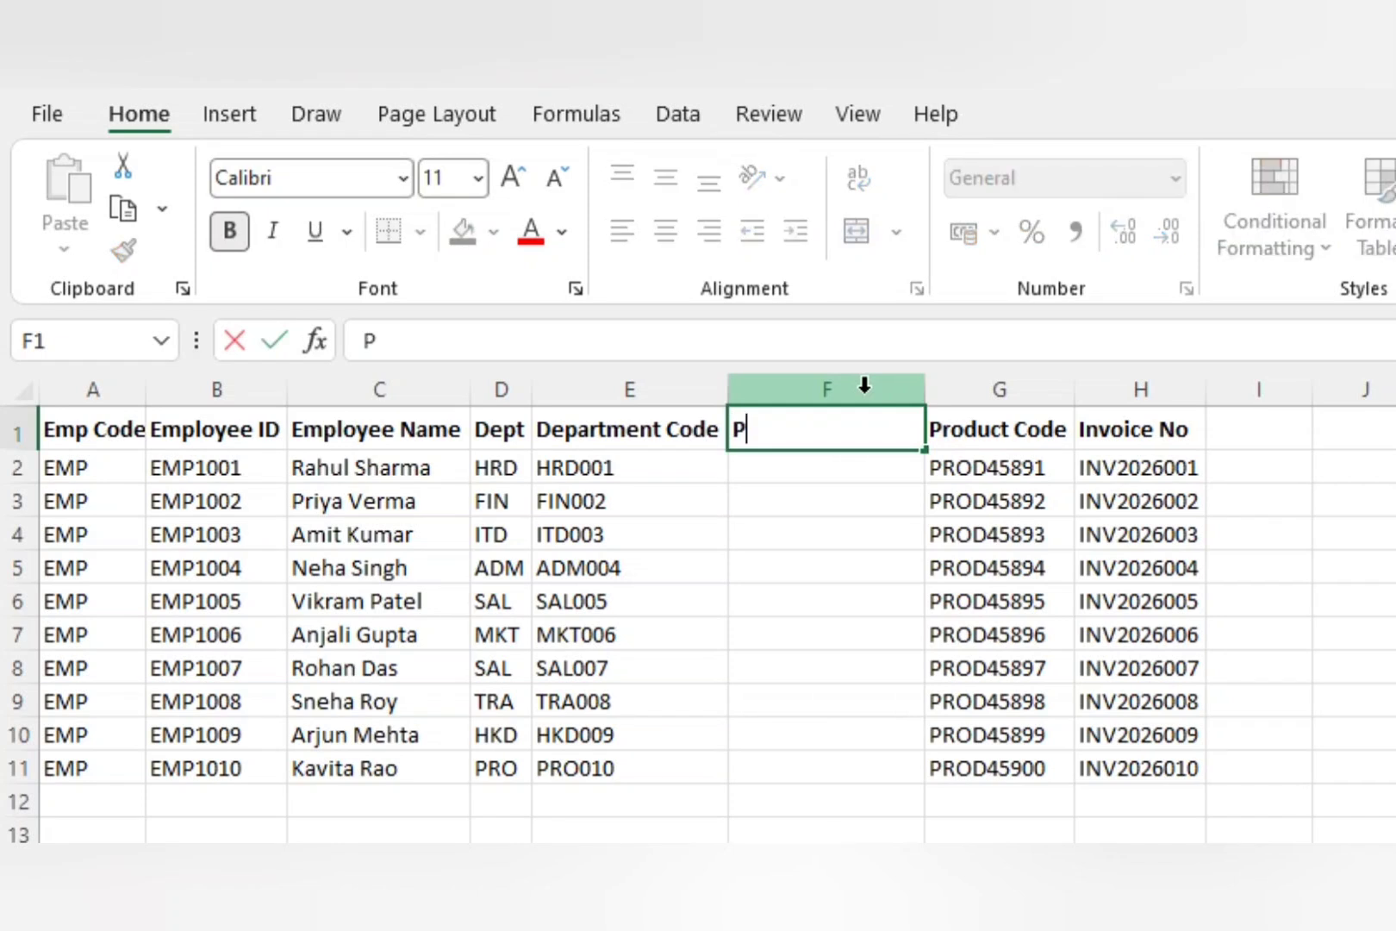
text(ro)
key(Return)
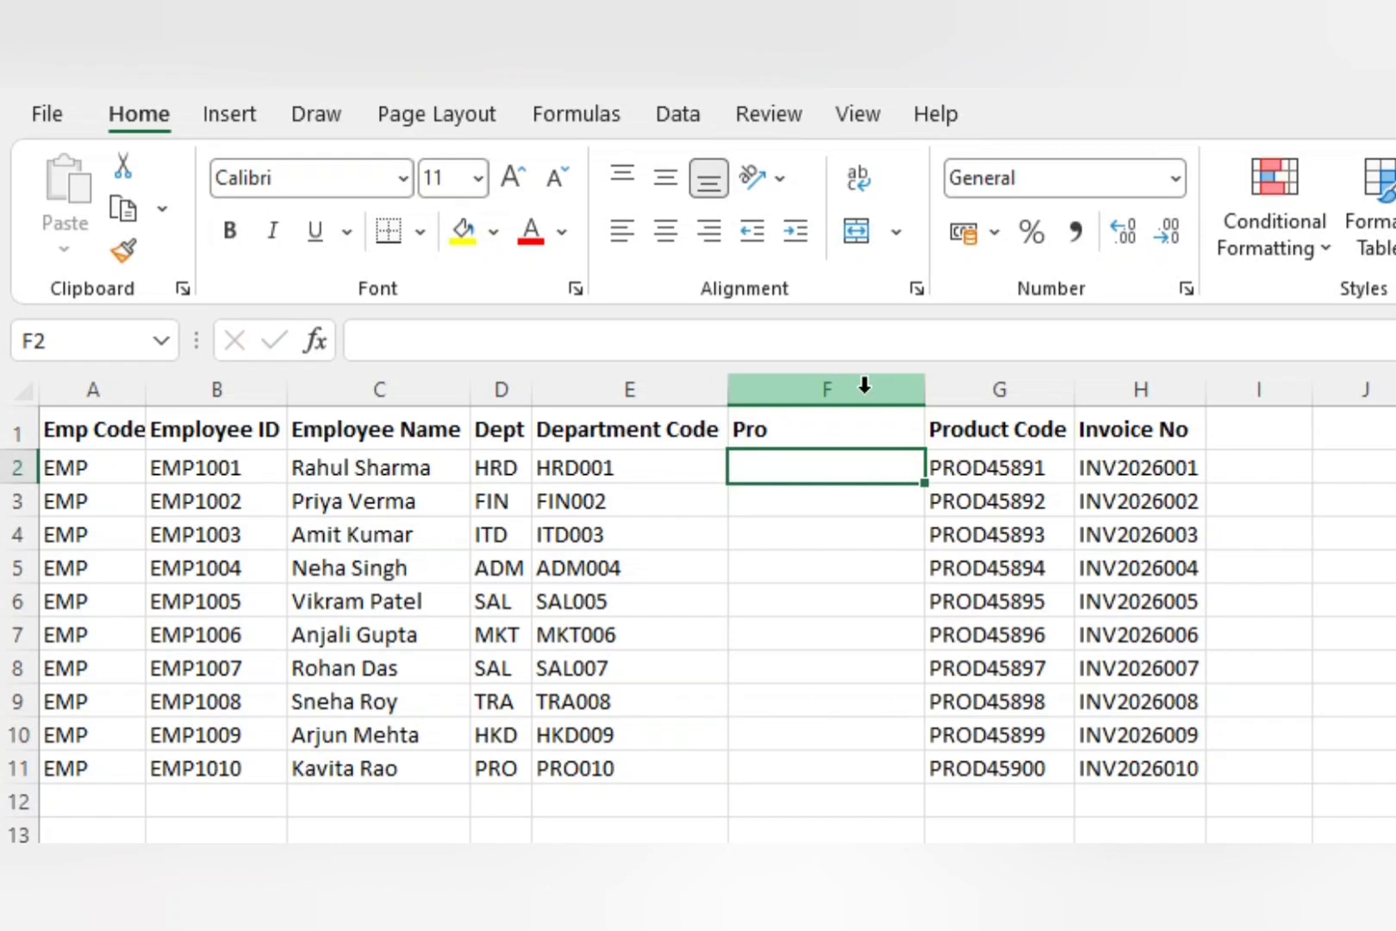
- Enter the formula =LEFT(G2,4) in F2 to extract the first four characters of the Product Code
text(=left)
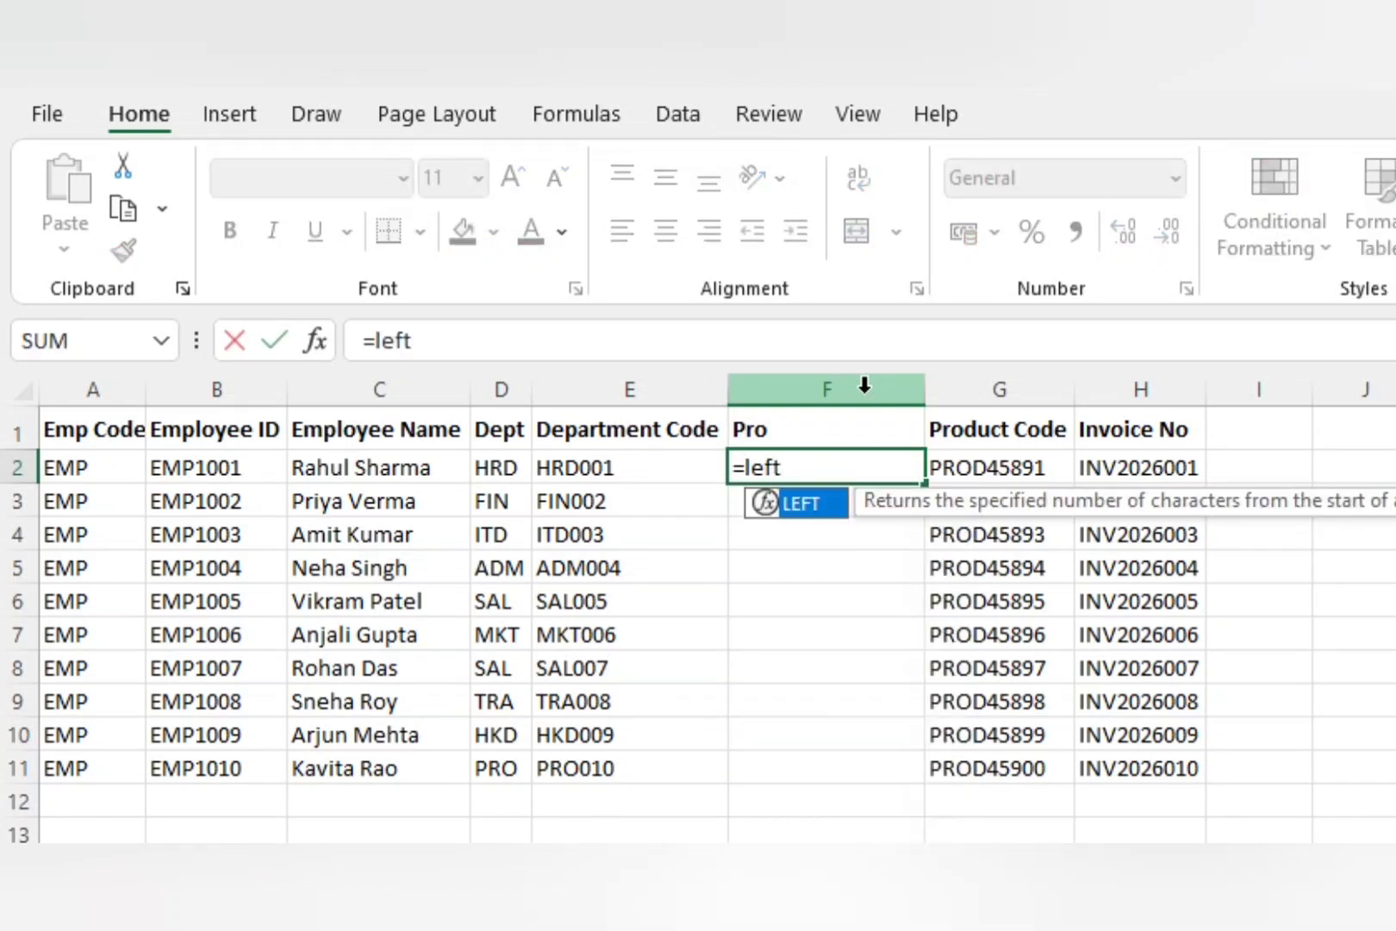
key(Tab)
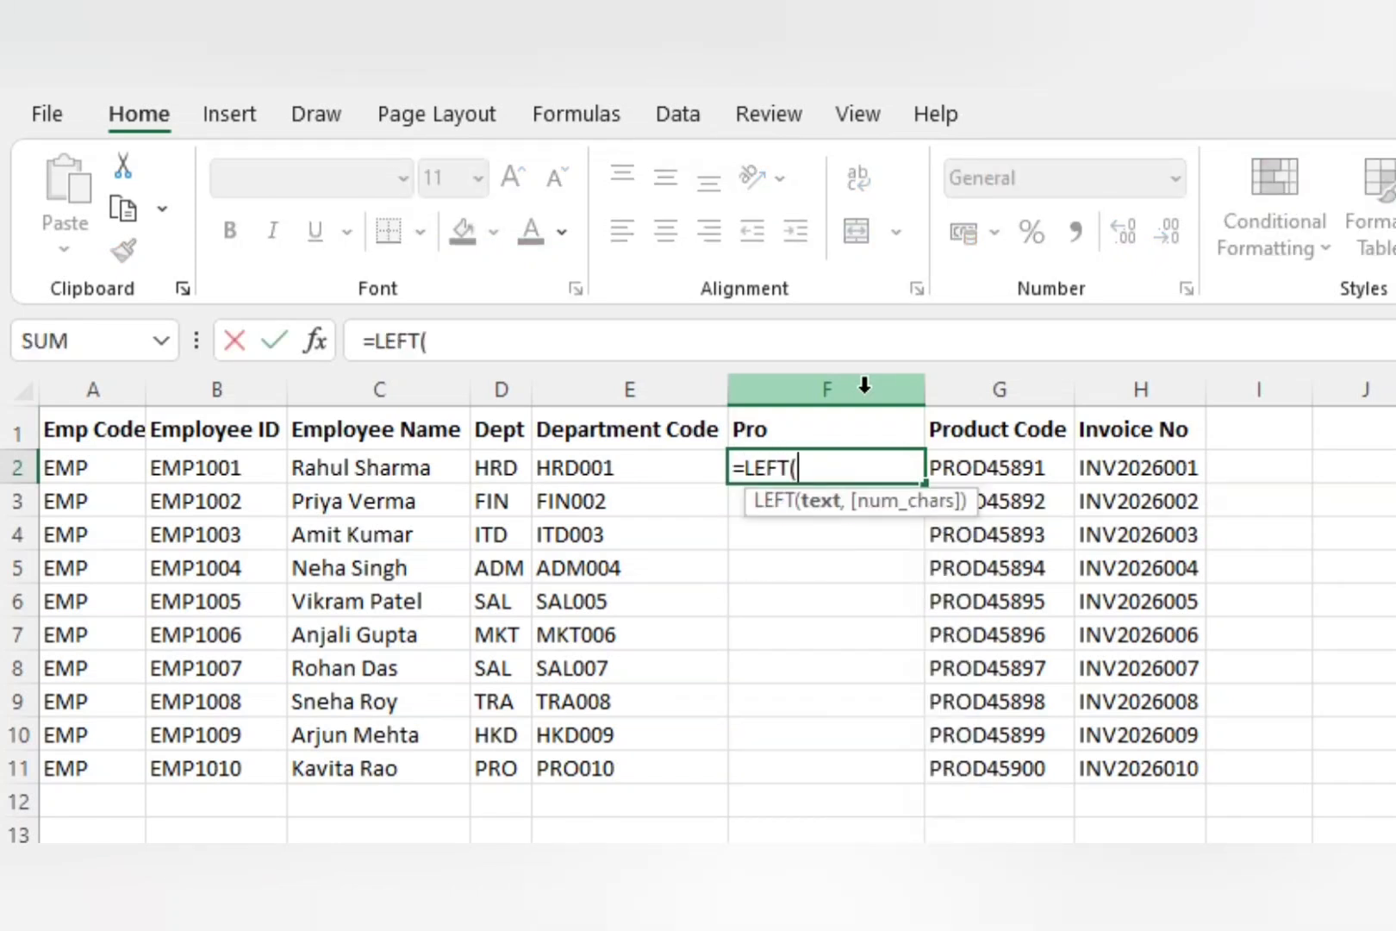
key(Right)
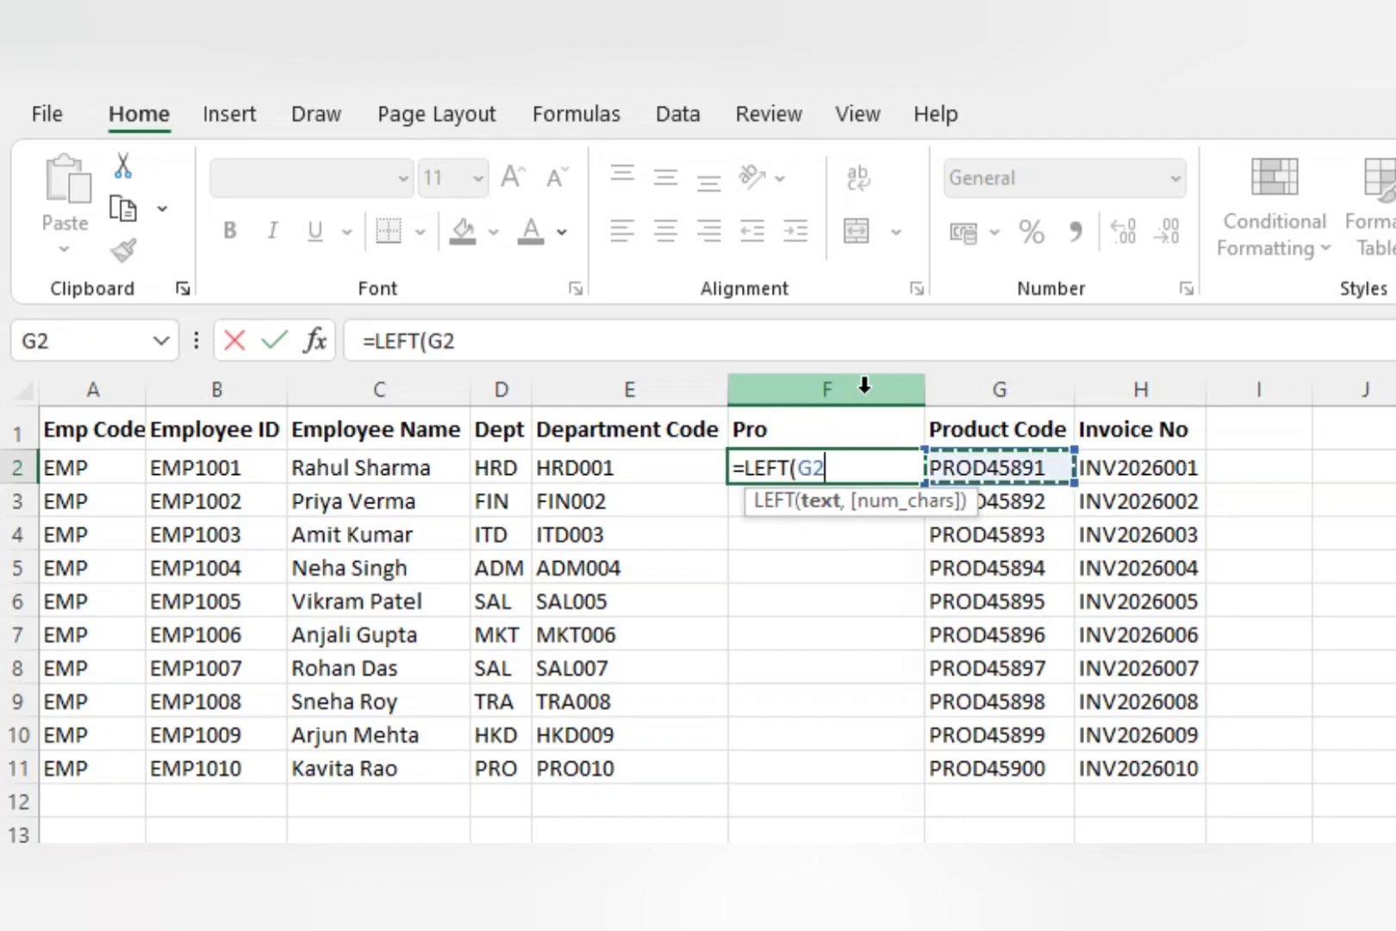
text(,)
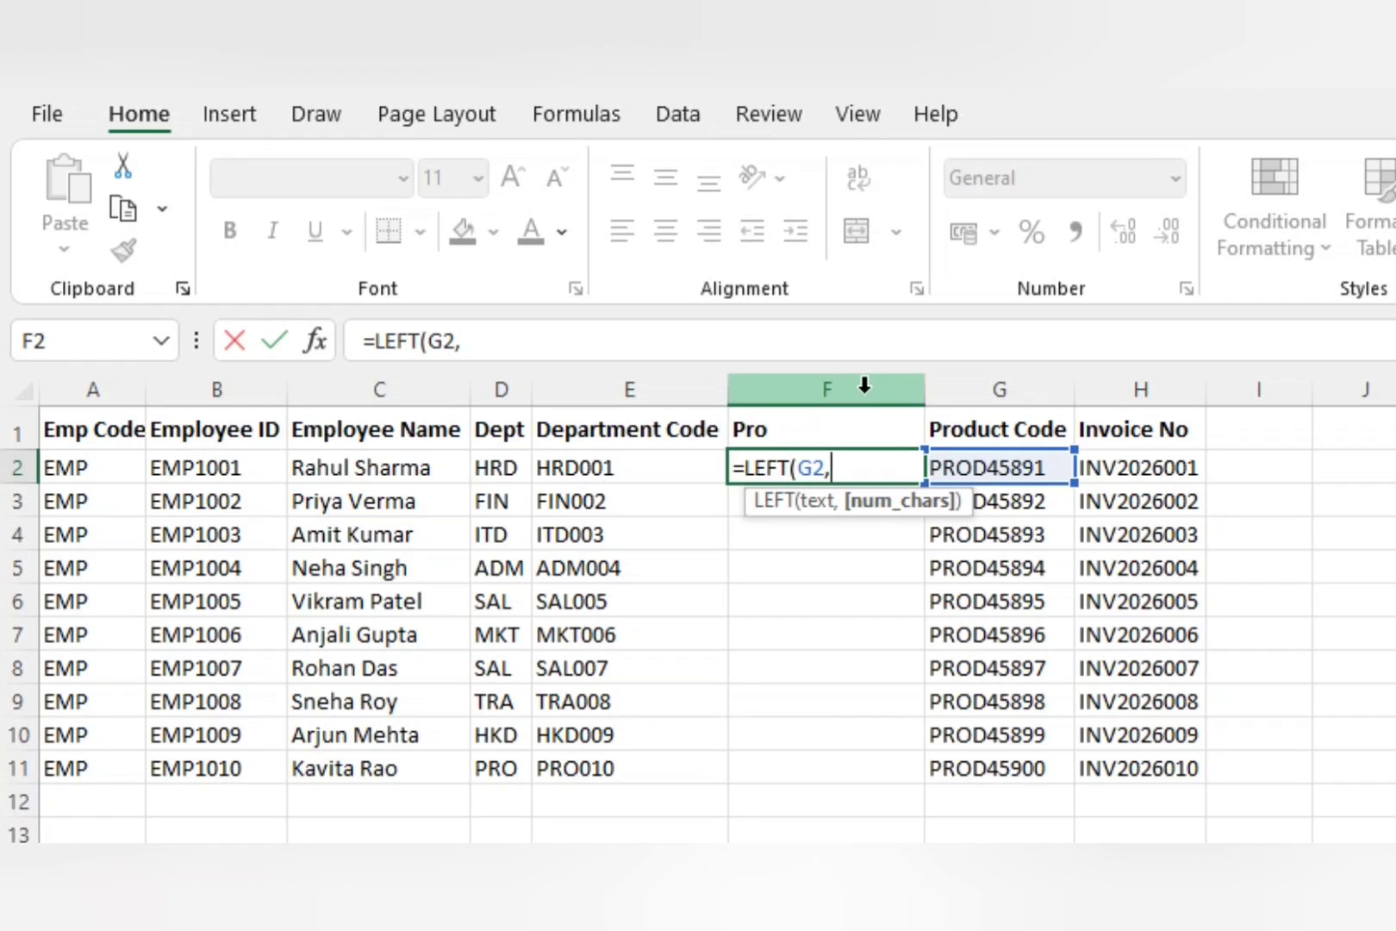
text(4)
text())
key(Return)
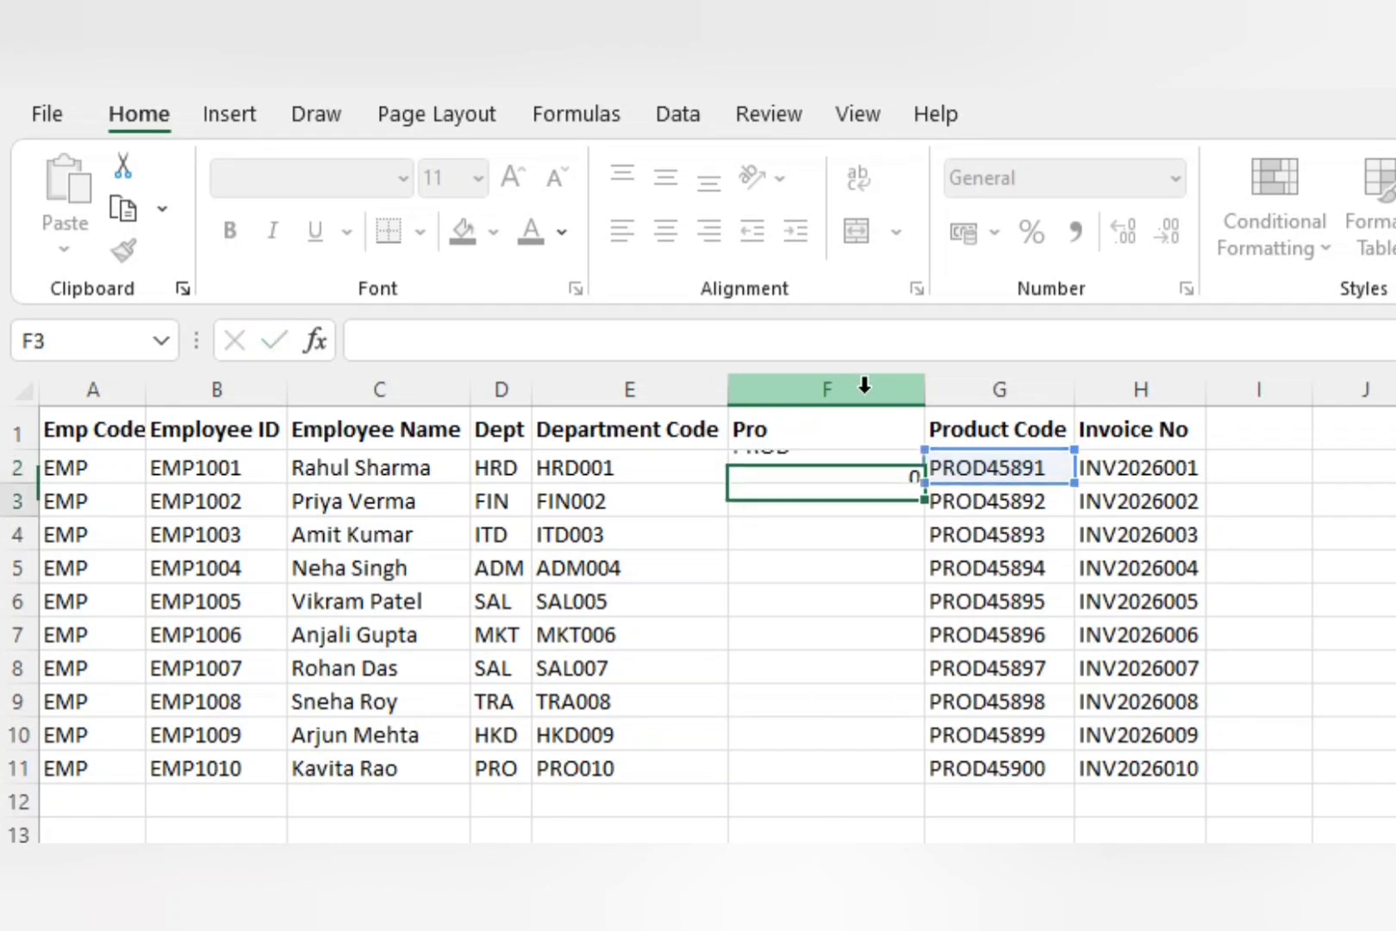
- Fill the LEFT formula from F2 down the Pro column through F11, matching the last product row
key(Right)
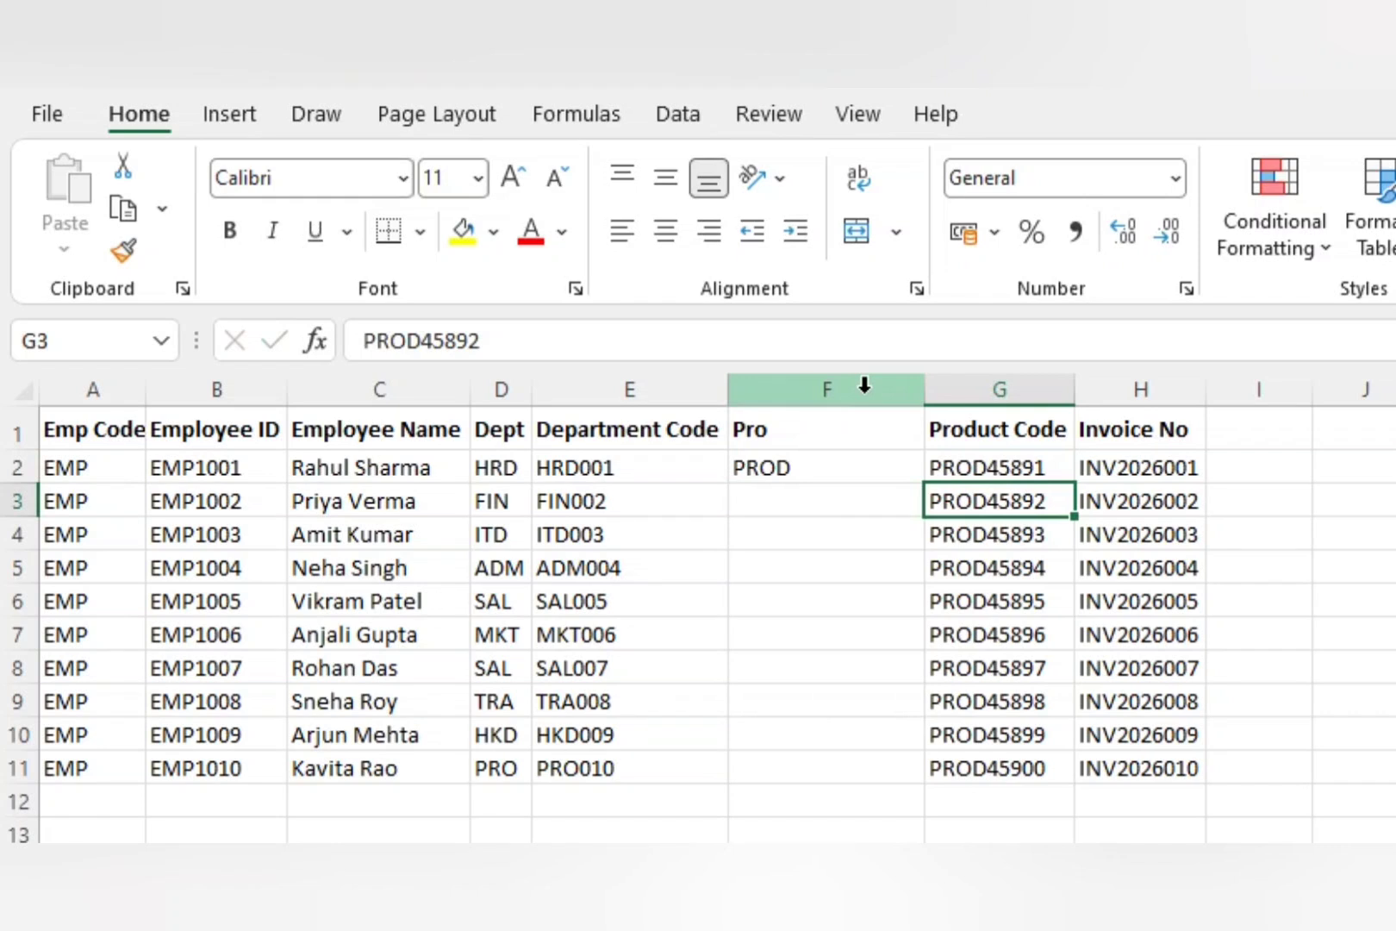
key(ctrl+Down)
key(Left)
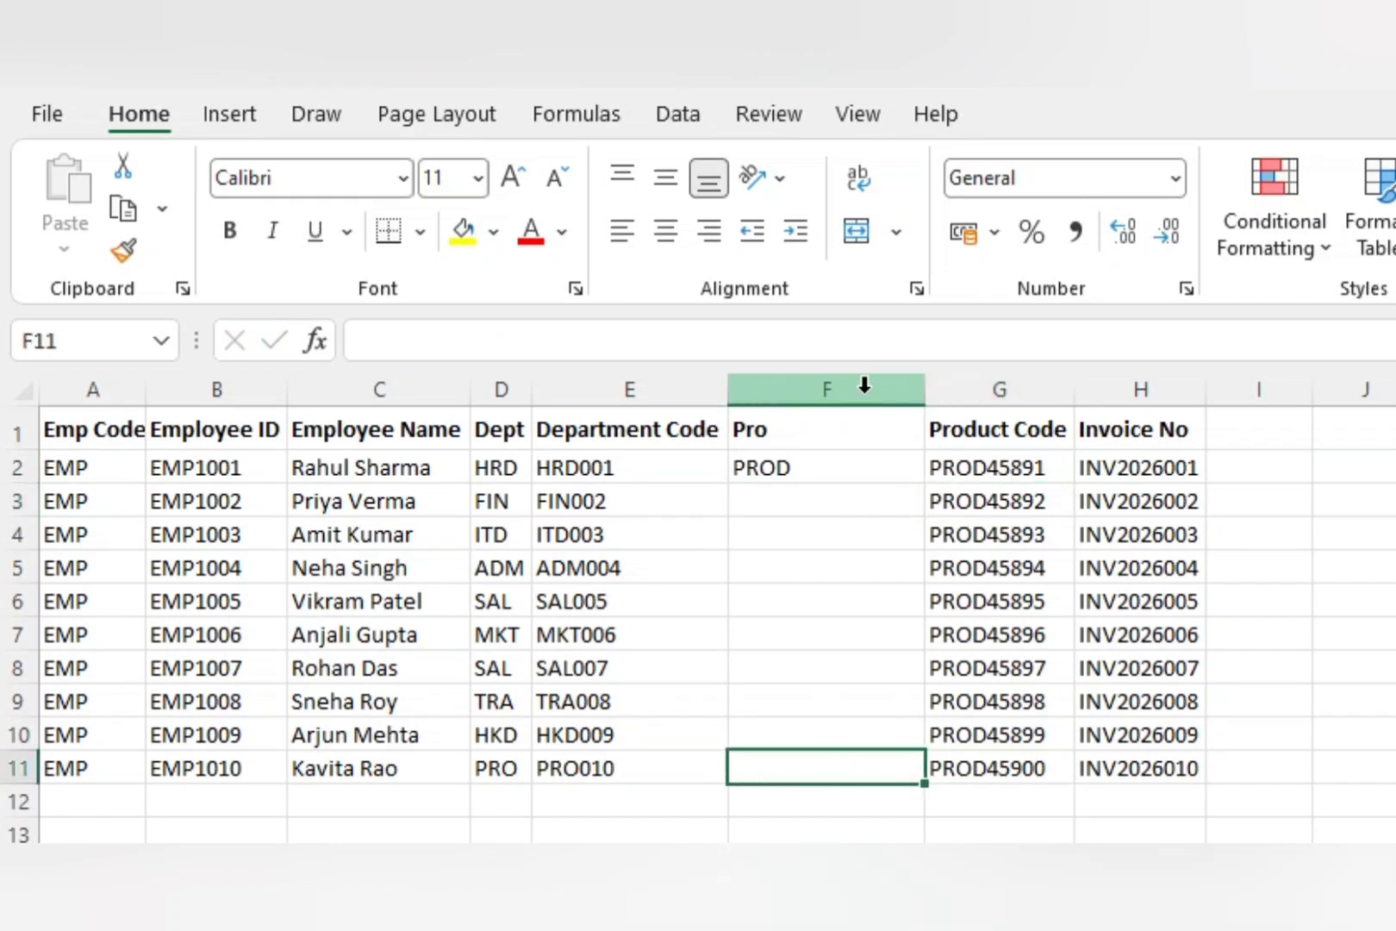
key(ctrl+shift+Up)
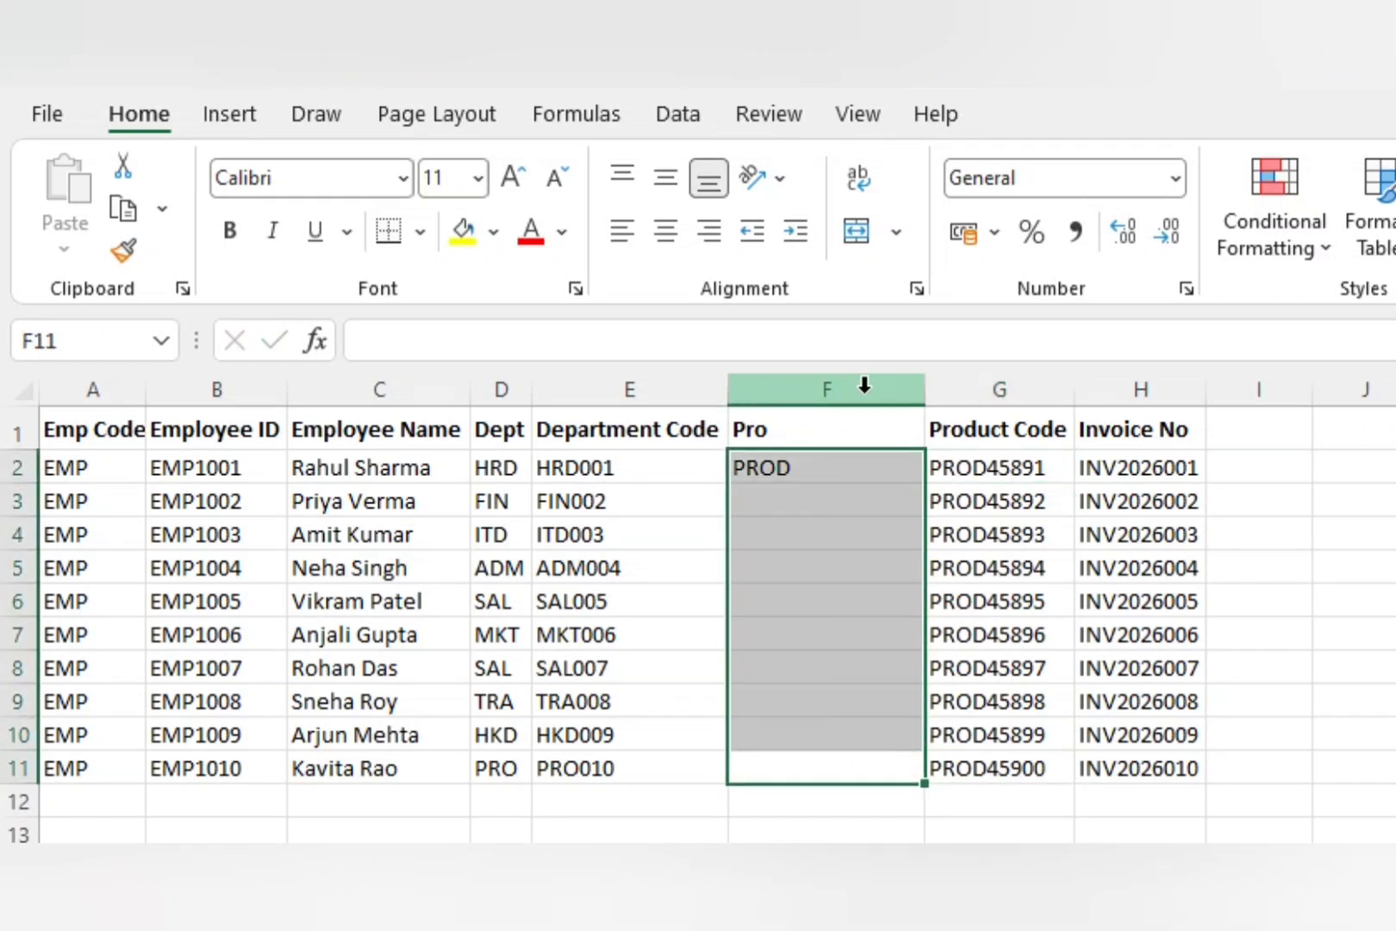
key(ctrl+d)
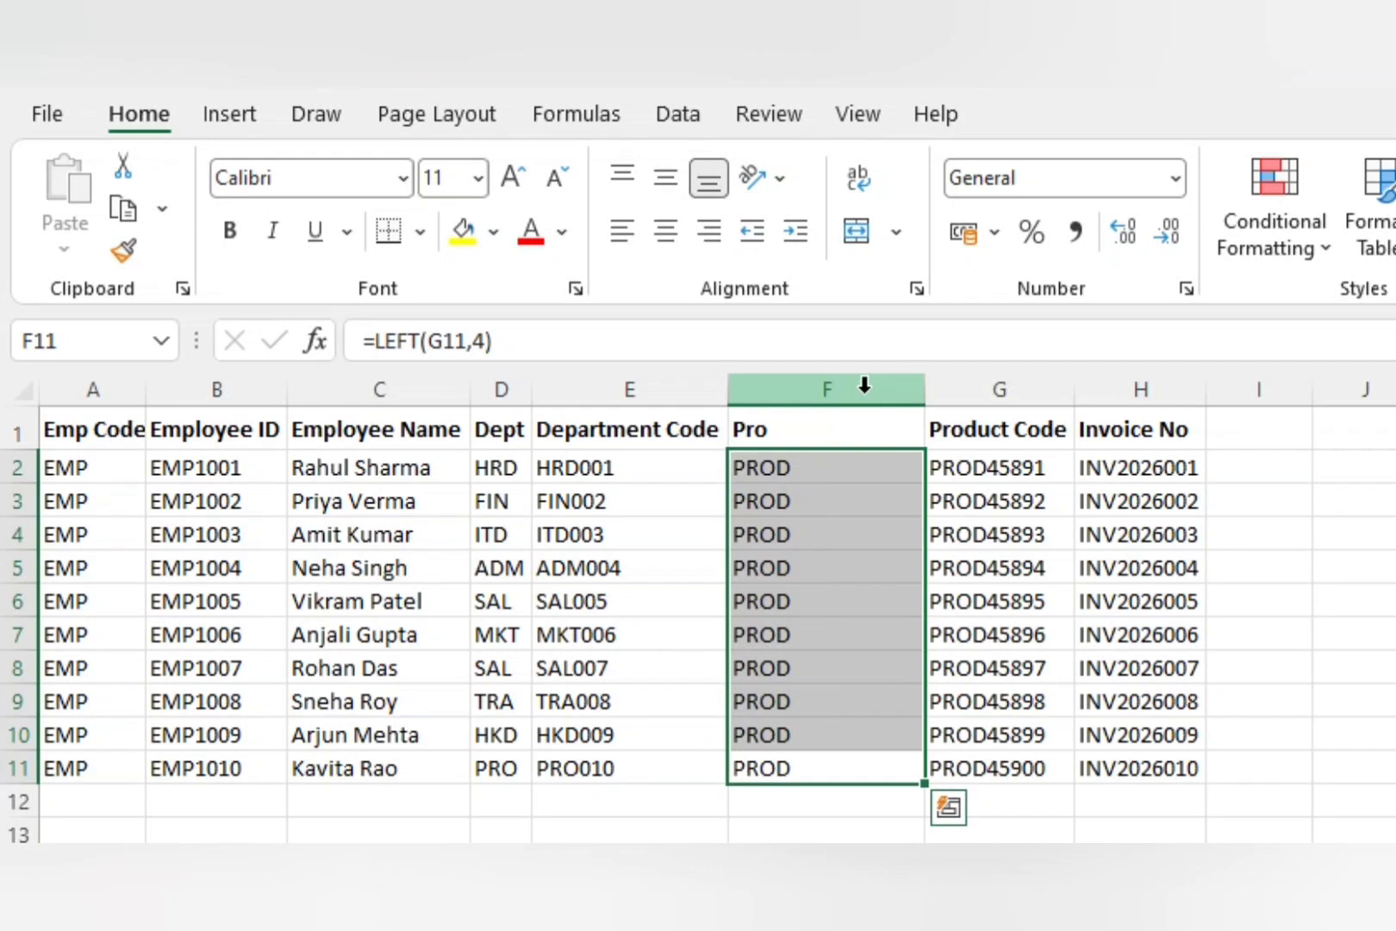
- AutoFit the Pro column's width to the contents of F1:F11, then return to cell A2
key(ctrl+Up)
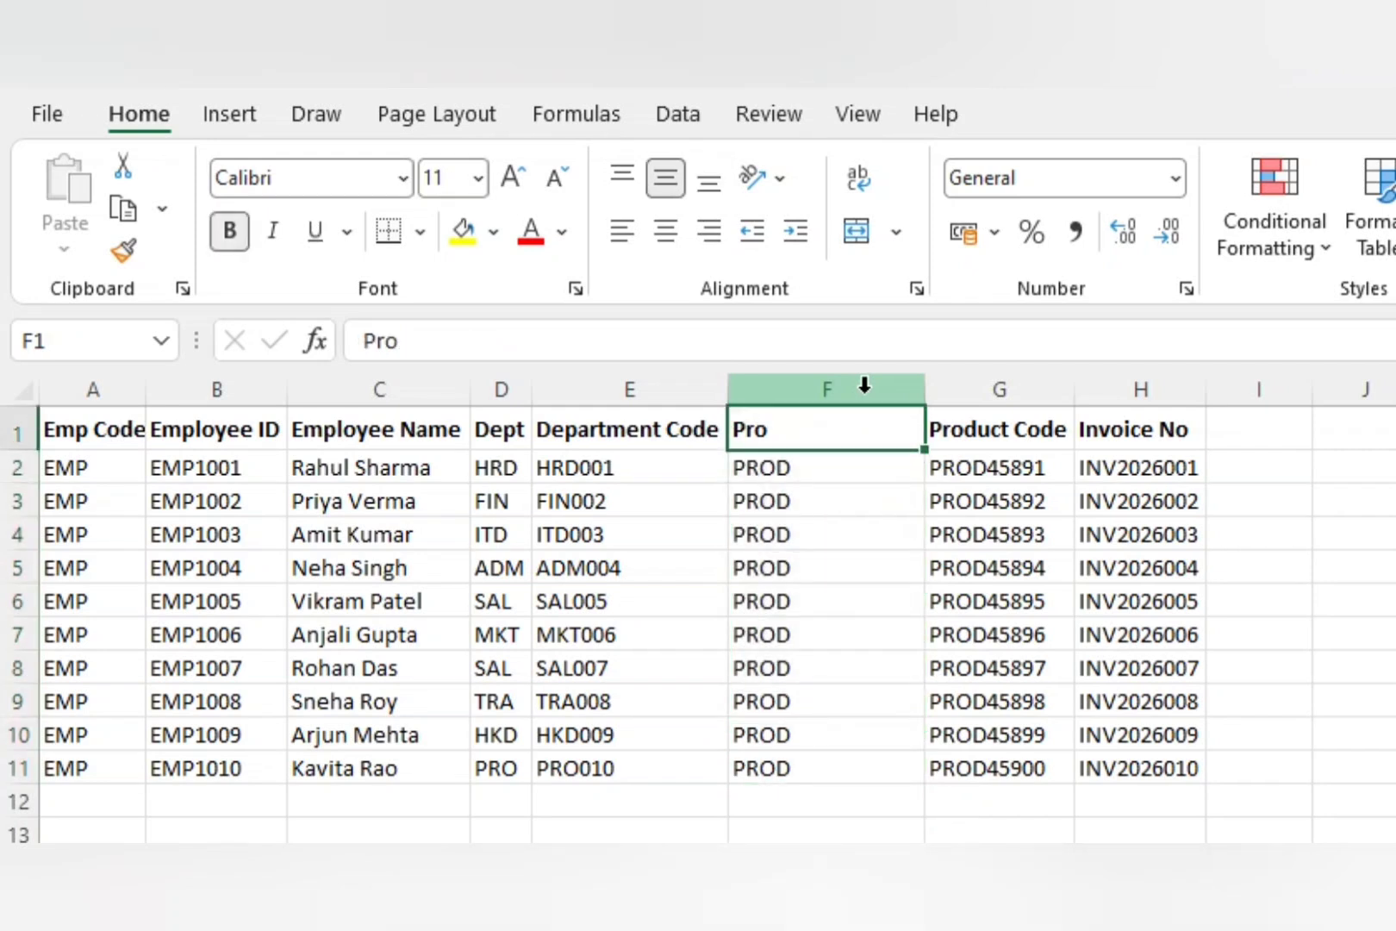
key(ctrl+shift+Down)
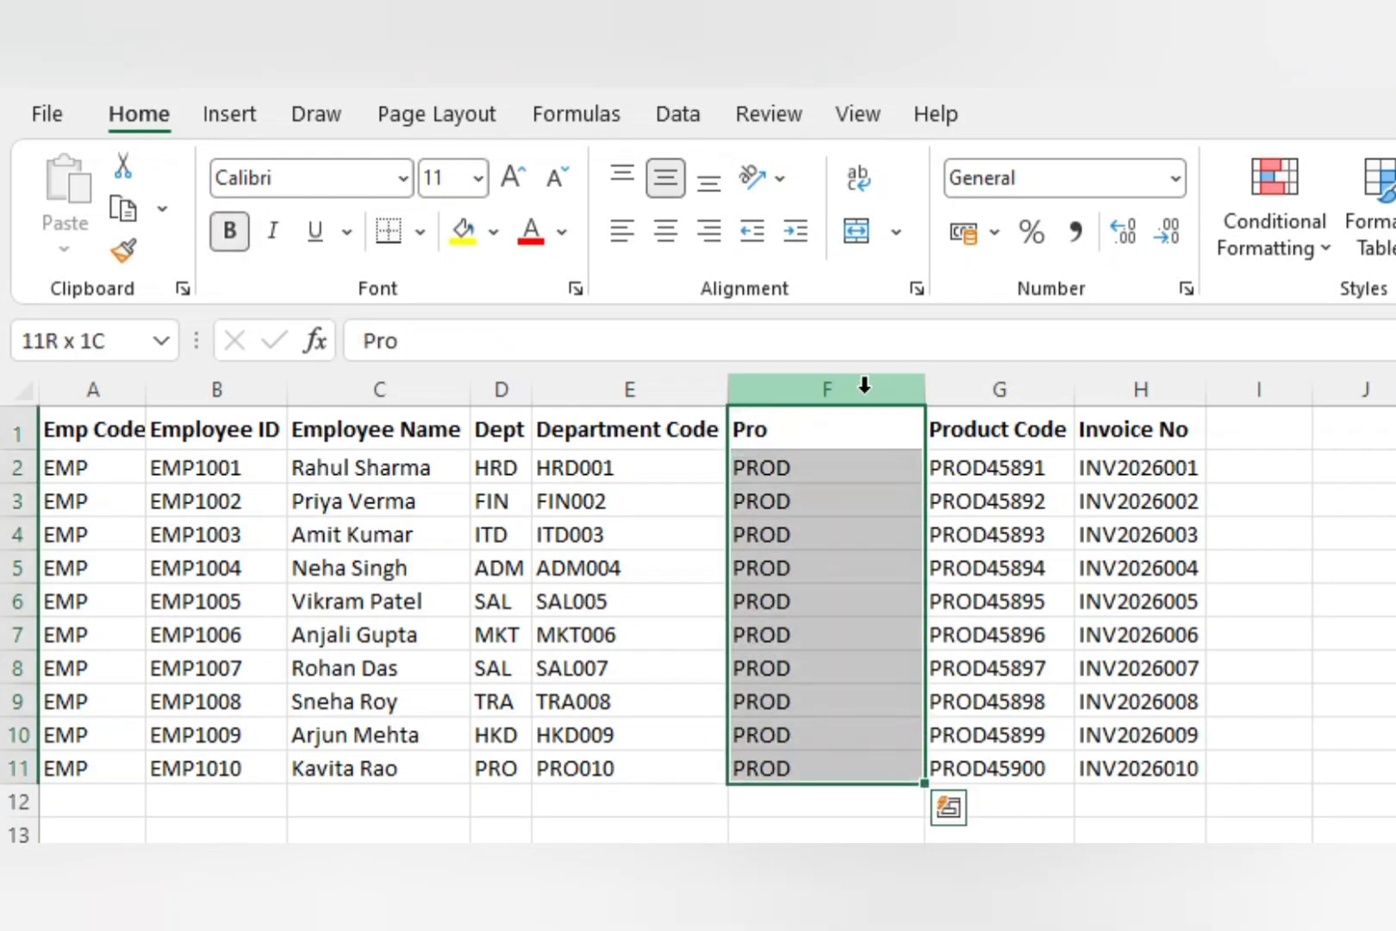
key(alt+h)
key(o)
key(i)
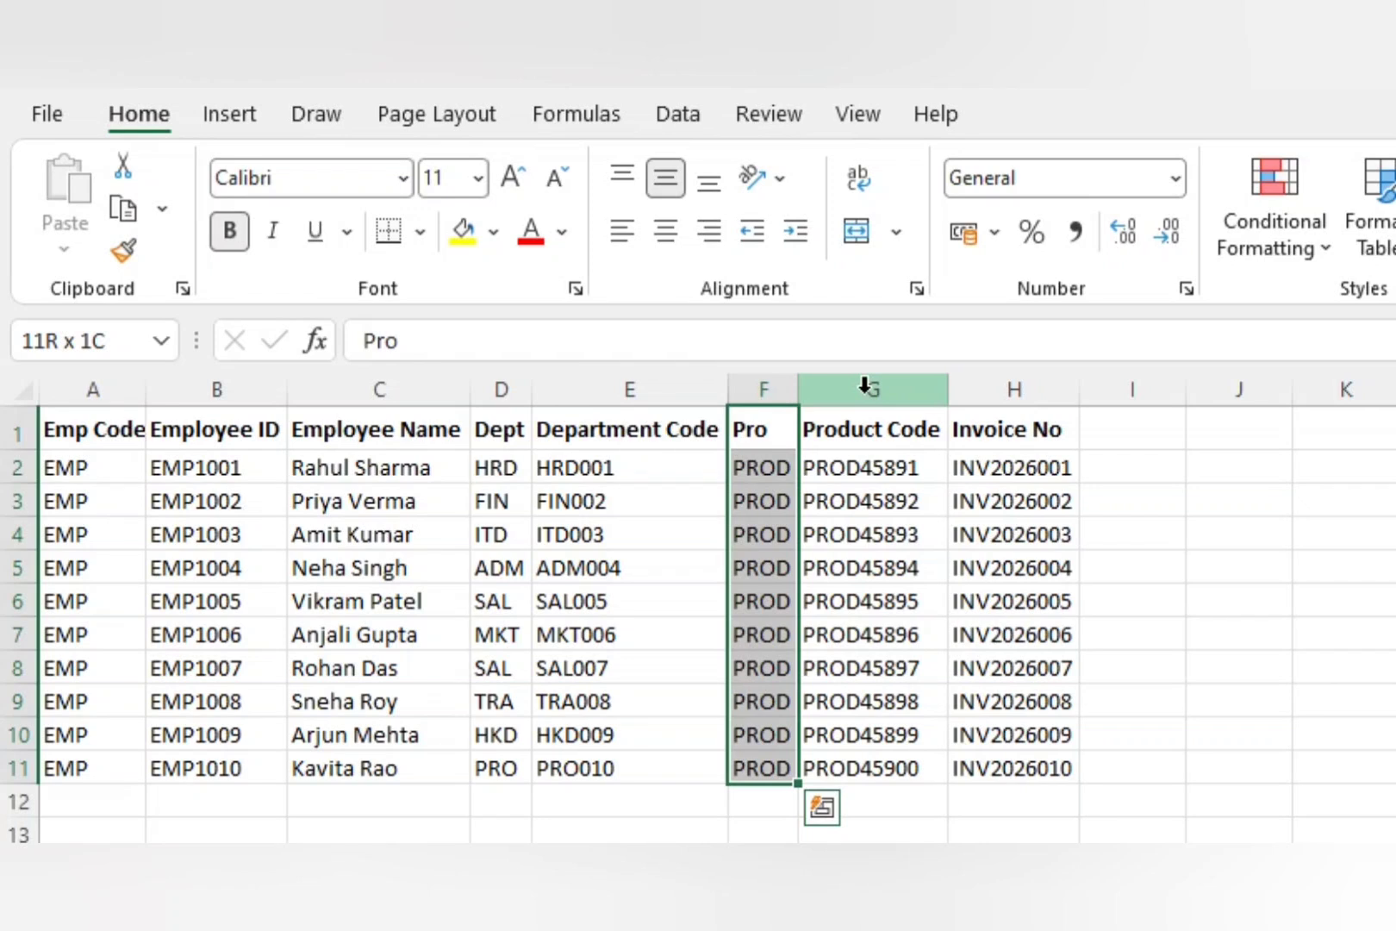
key(Down)
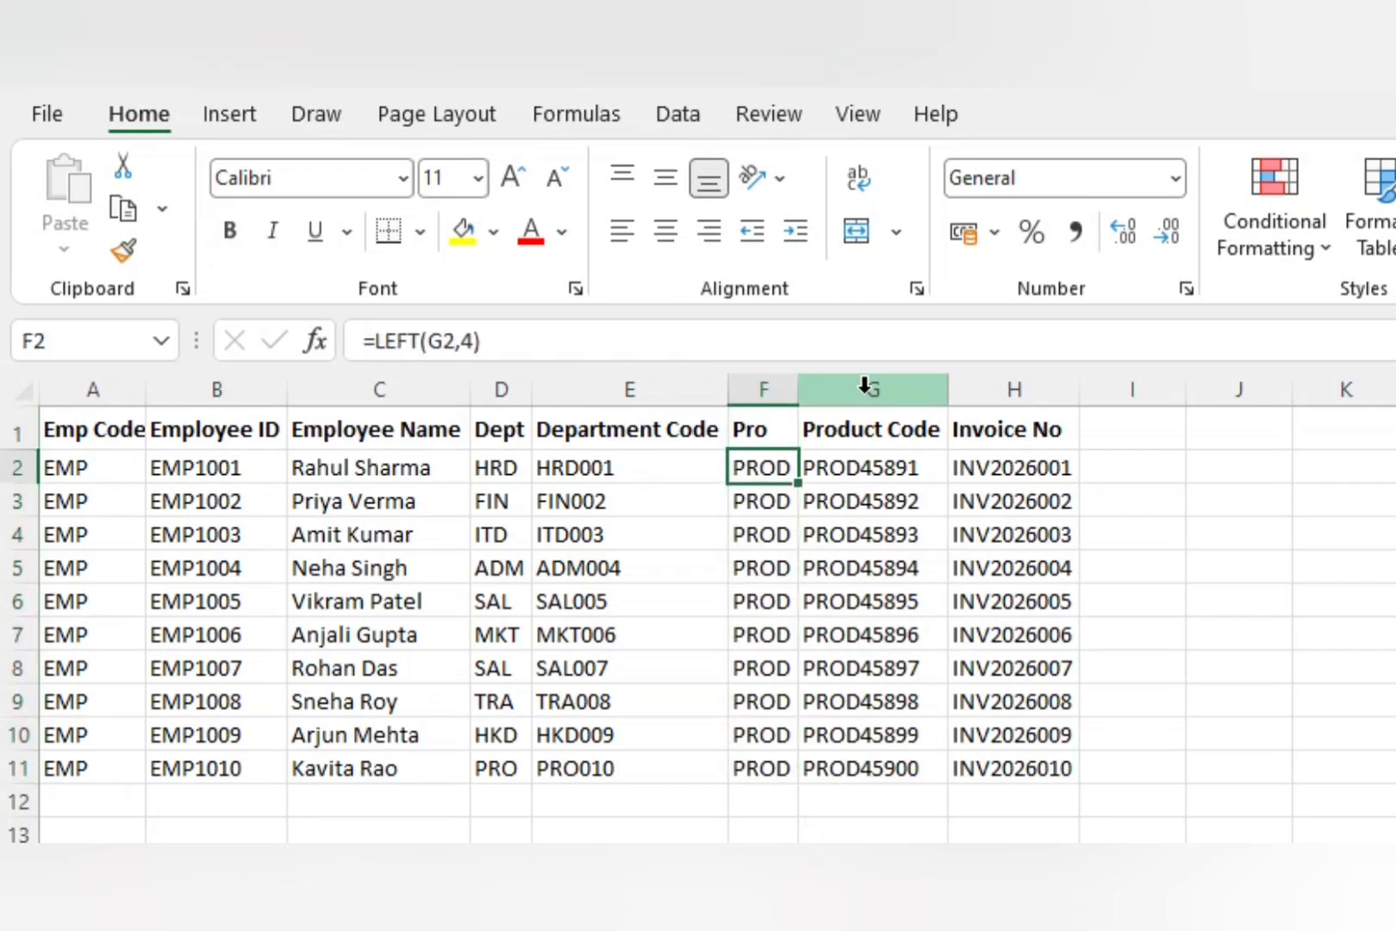
key(Home)
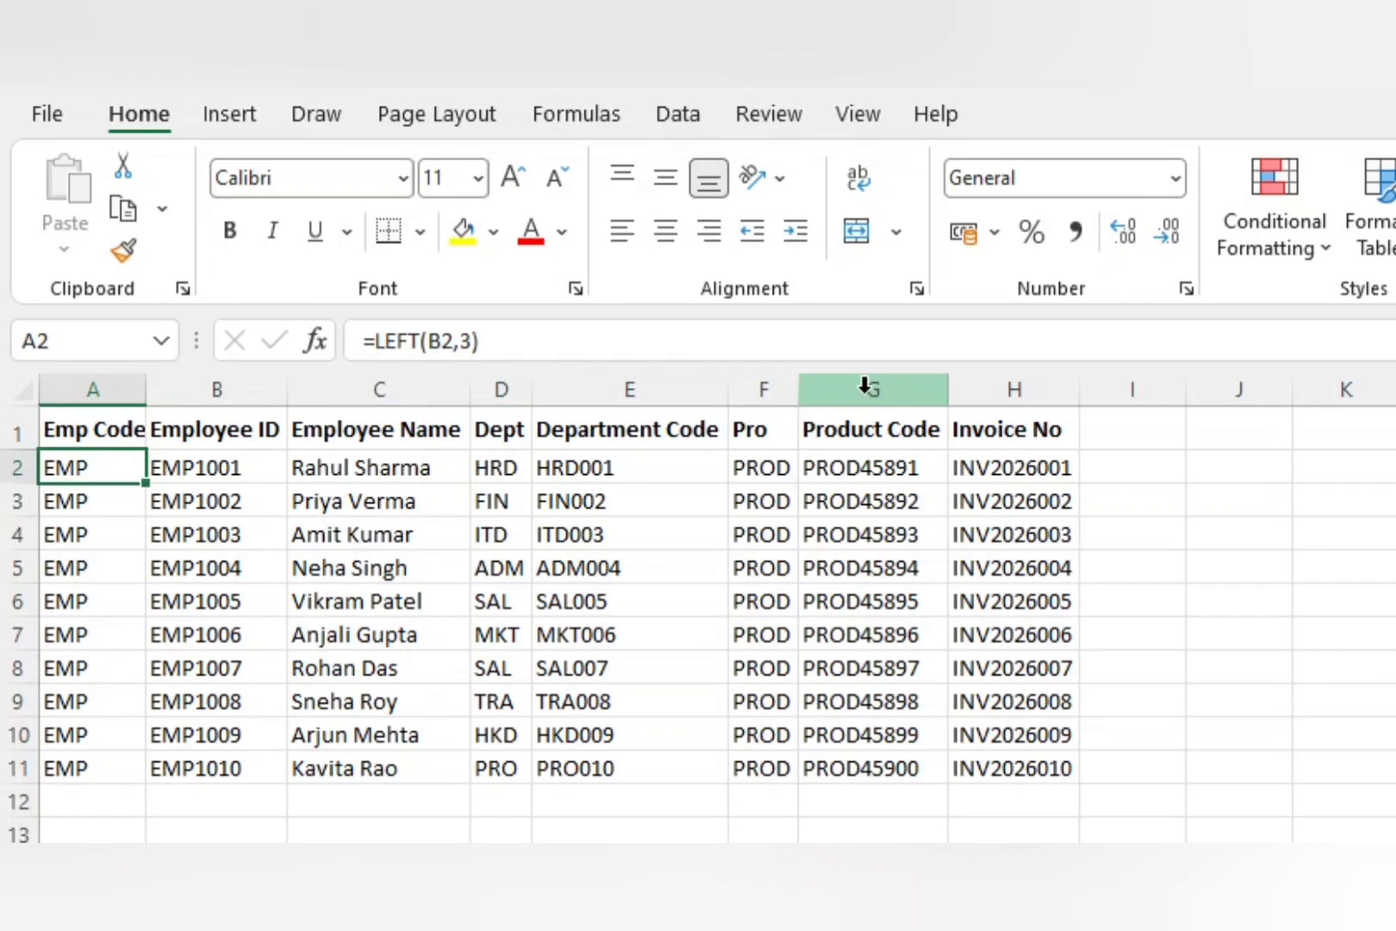